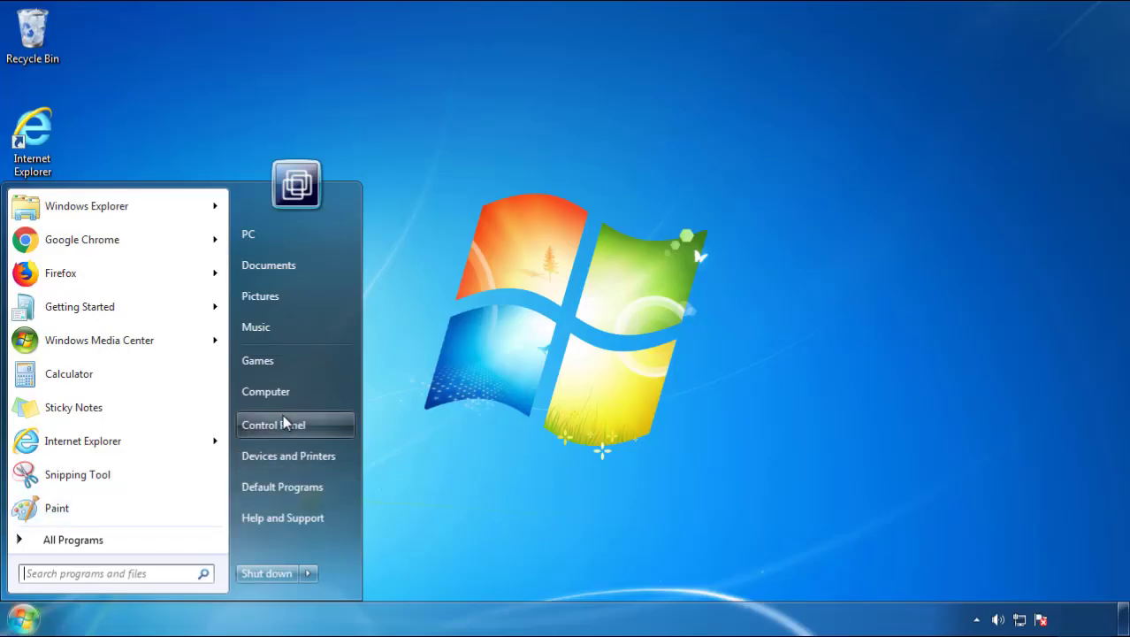
# Open Programs and Features and sort the list by Installed On, newest first.
pyautogui.click(283, 416)
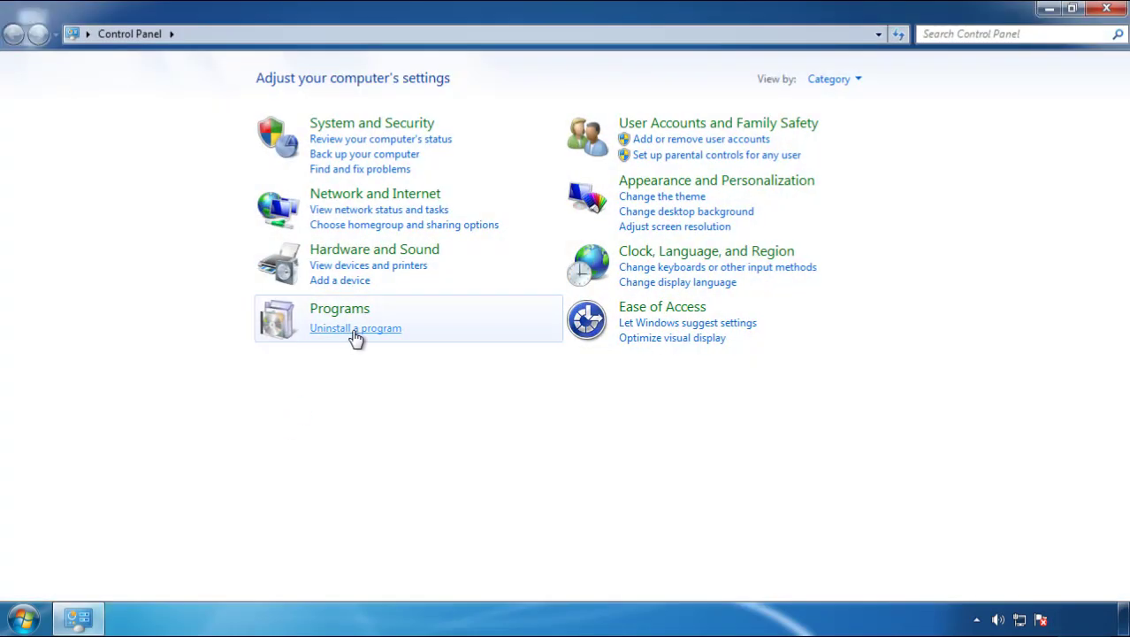
pyautogui.click(353, 334)
pyautogui.click(664, 168)
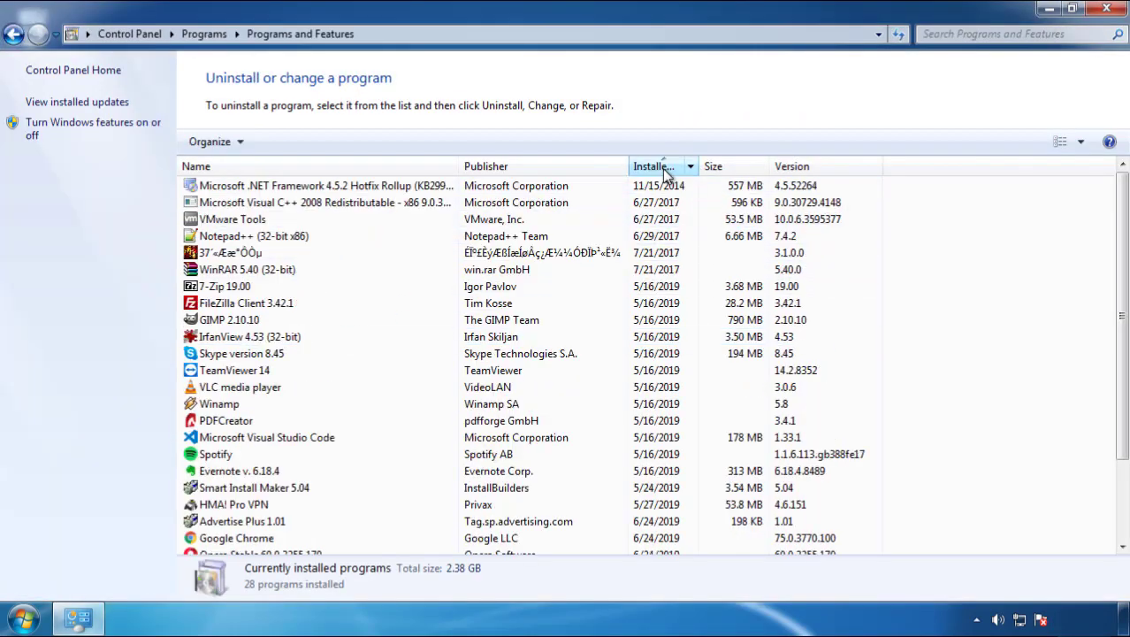
pyautogui.click(663, 168)
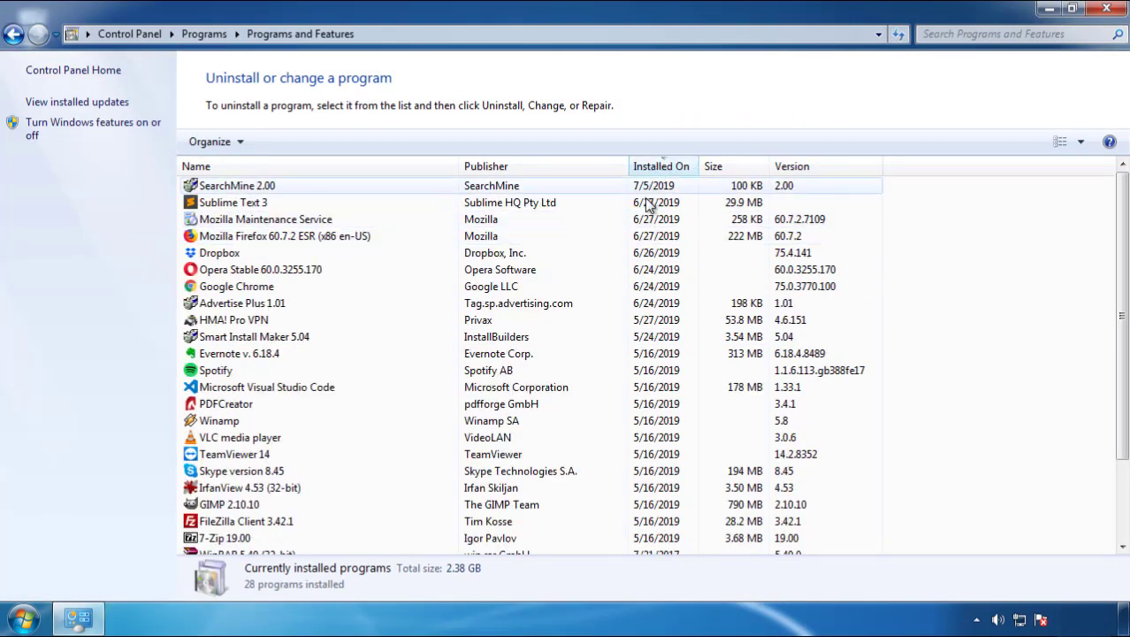
# Uninstall SearchMine 2.00 and complete its uninstall wizard through Finish.
pyautogui.click(237, 189)
pyautogui.click(280, 141)
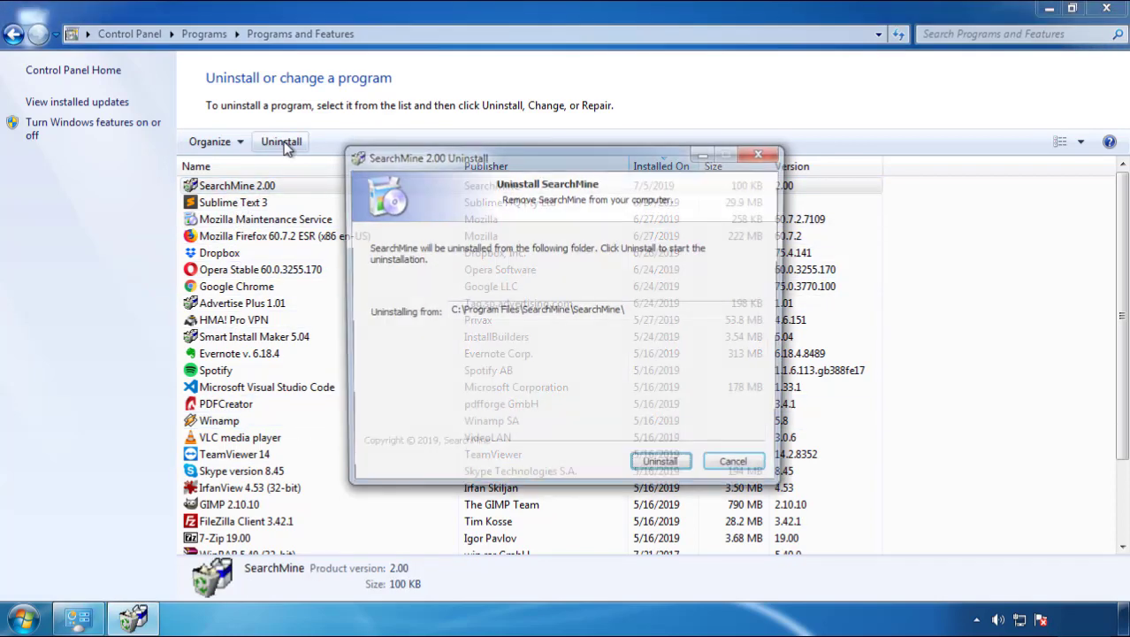
pyautogui.click(657, 469)
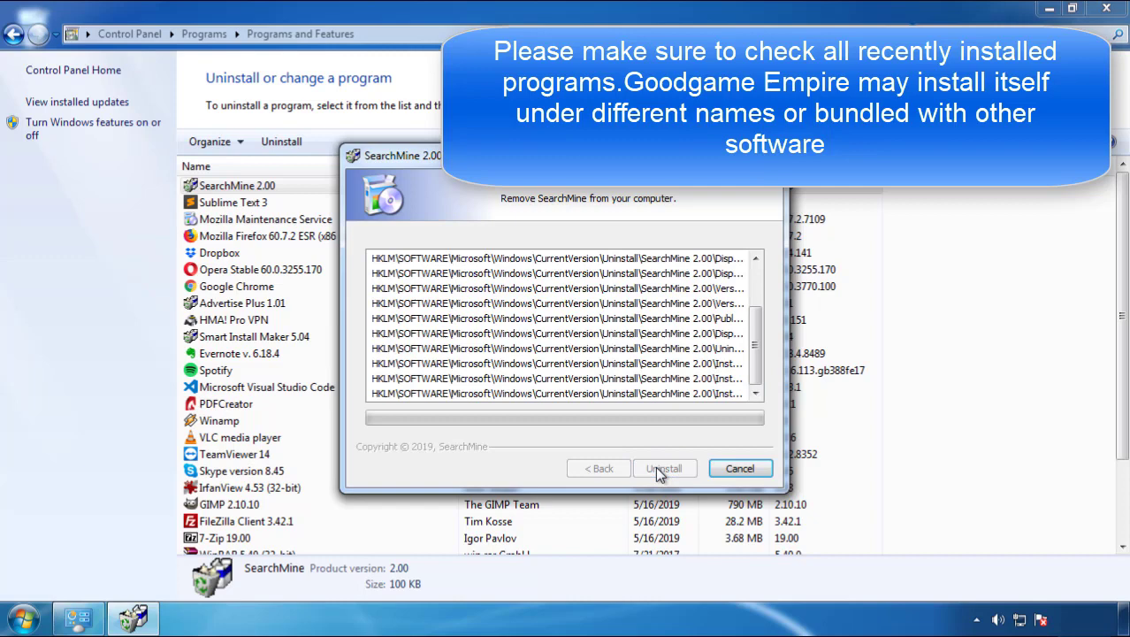
pyautogui.click(662, 469)
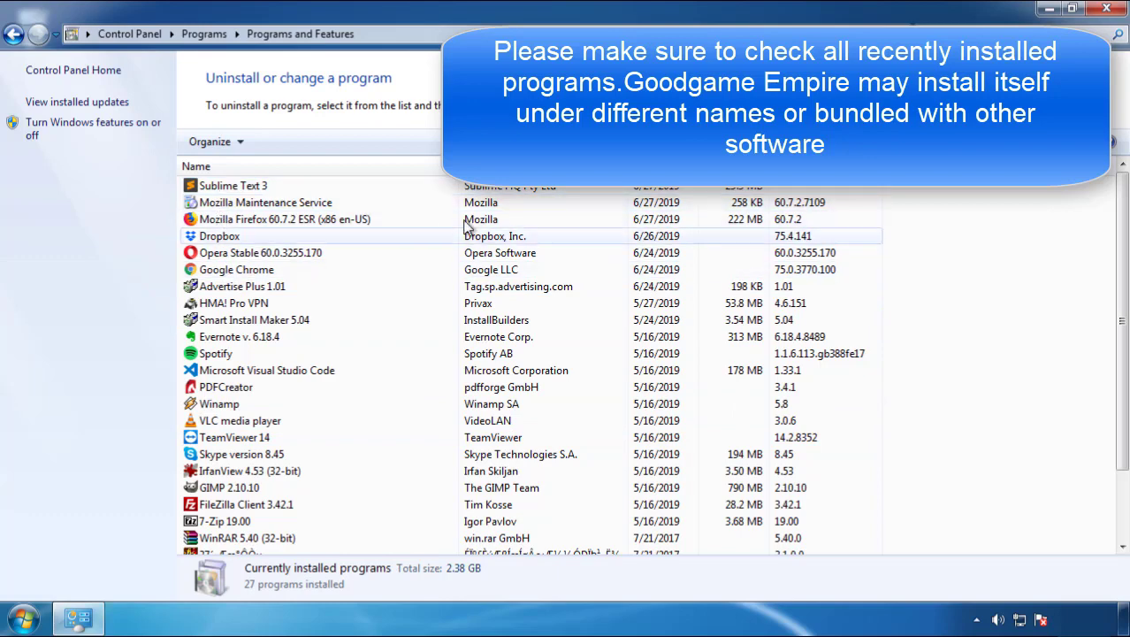
# Close Programs and Features and restart Windows to reach the Advanced Boot Options menu.
pyautogui.click(1107, 11)
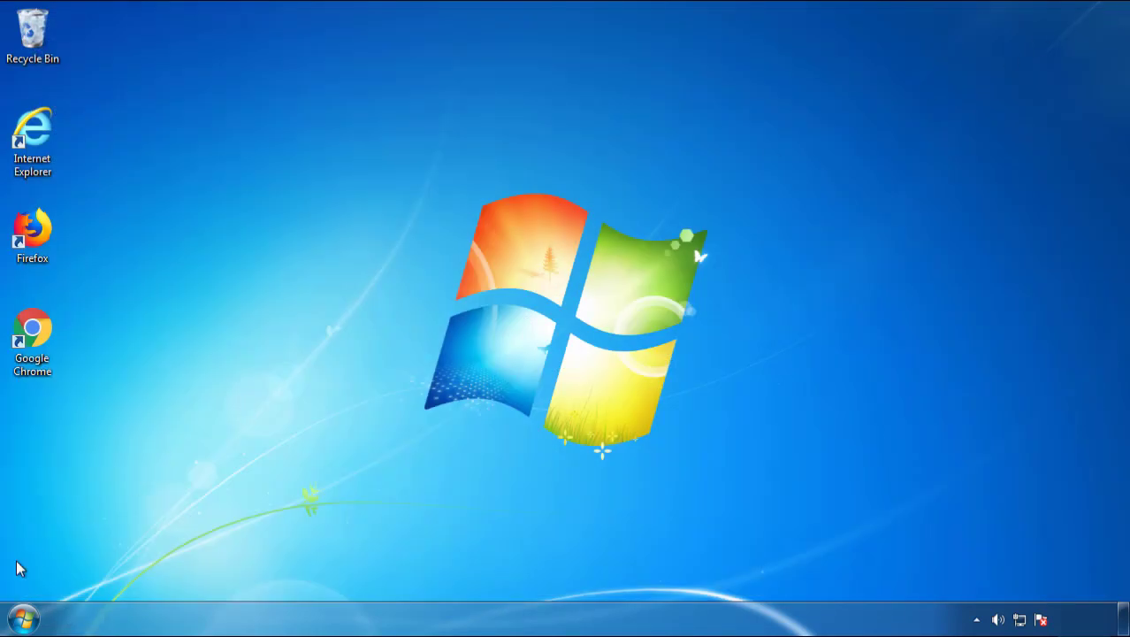
pyautogui.click(22, 618)
pyautogui.click(307, 573)
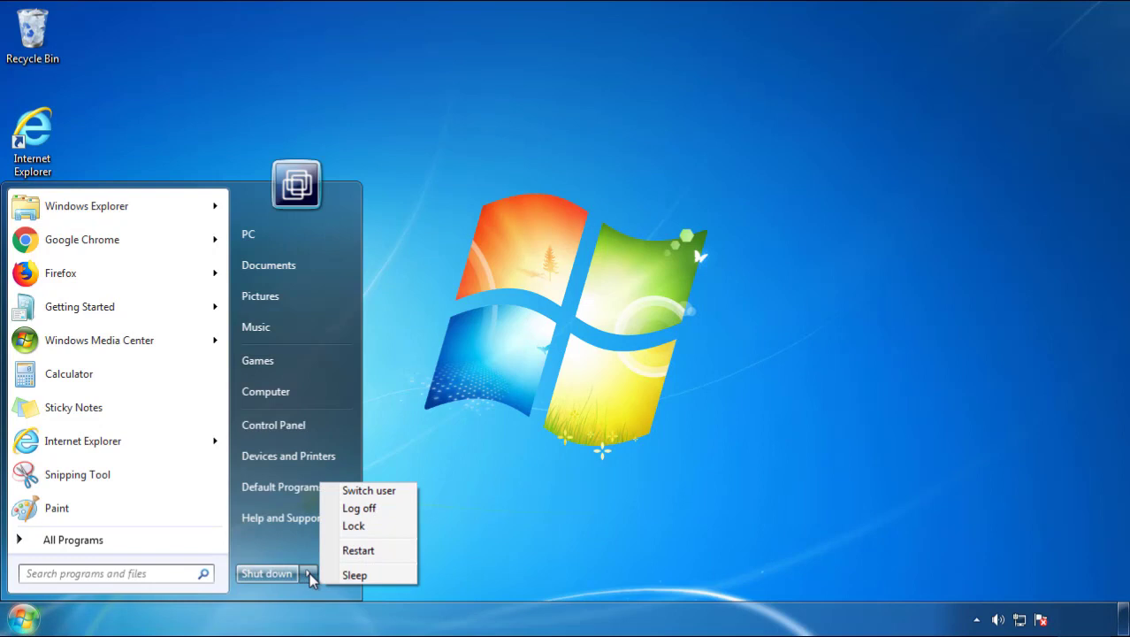
pyautogui.click(587, 482)
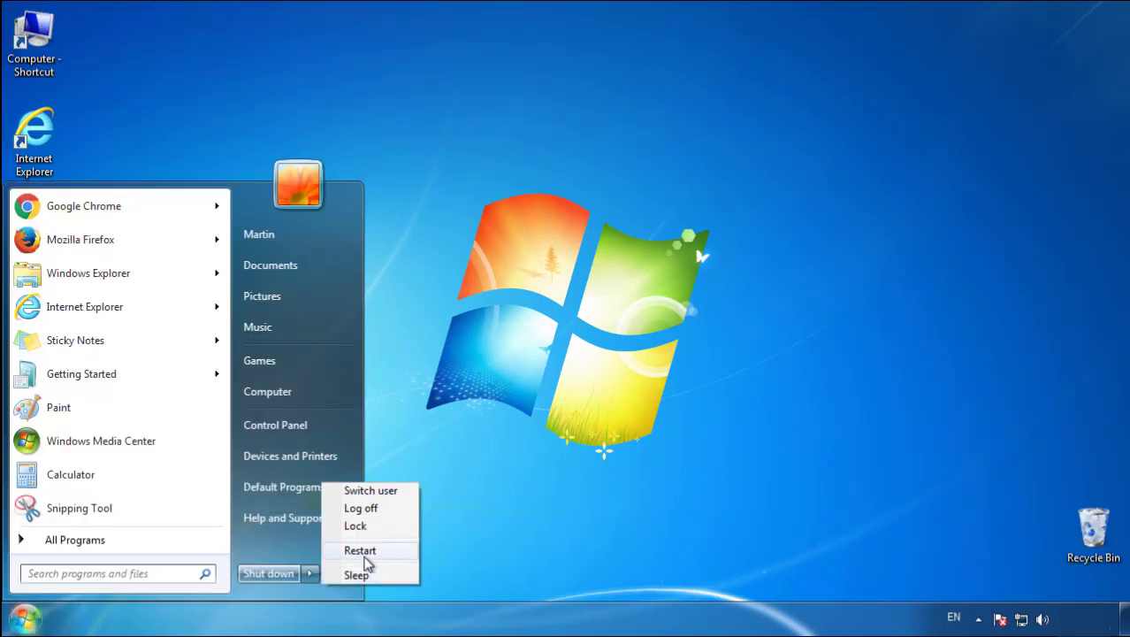
pyautogui.click(366, 557)
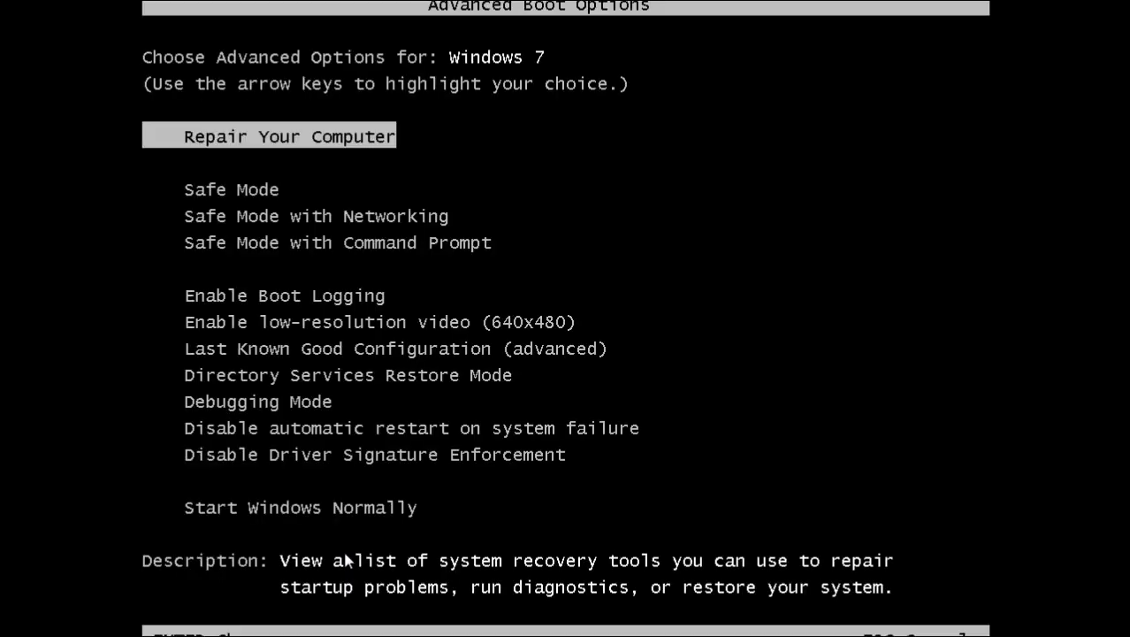
# Boot into Safe Mode, launch Firefox and decline the default-browser prompt.
pyautogui.press('Down')
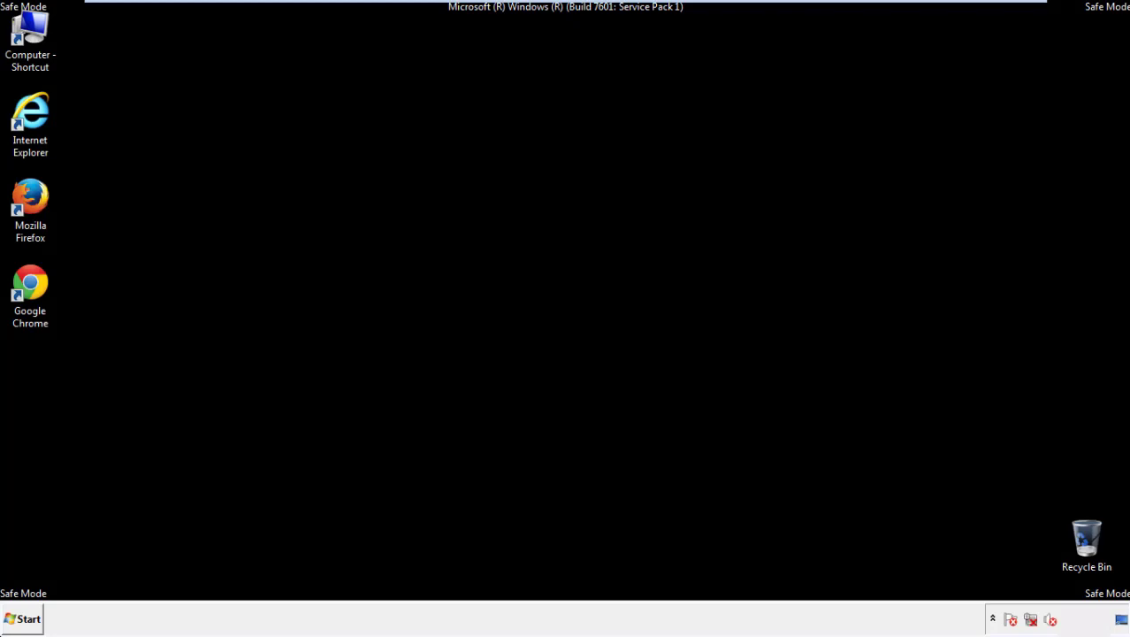
pyautogui.doubleClick(41, 207)
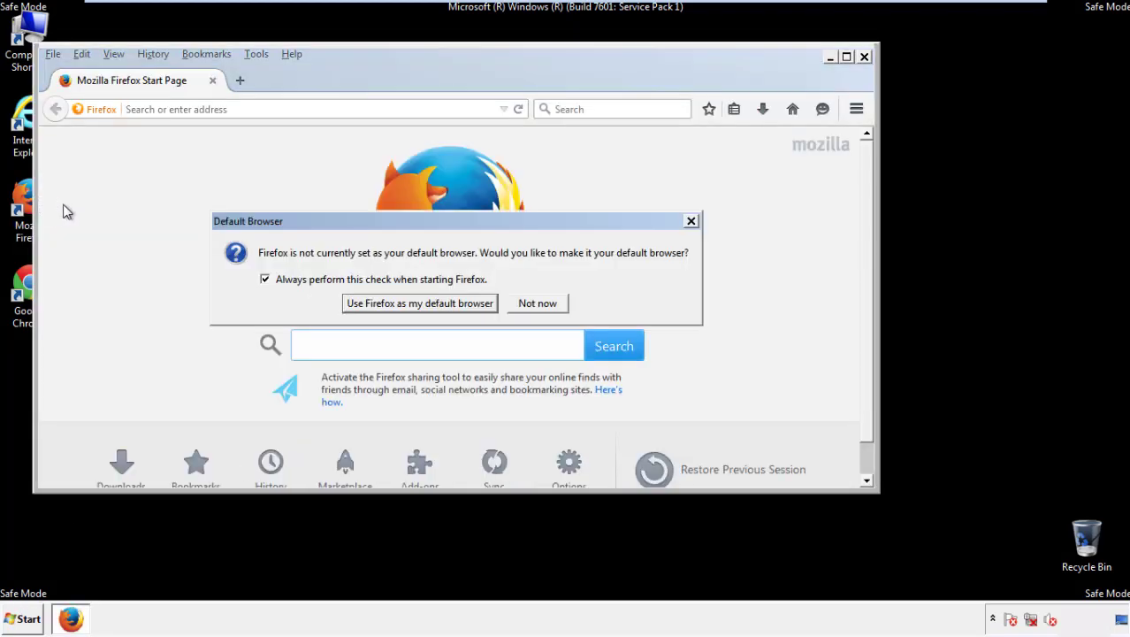
pyautogui.click(549, 304)
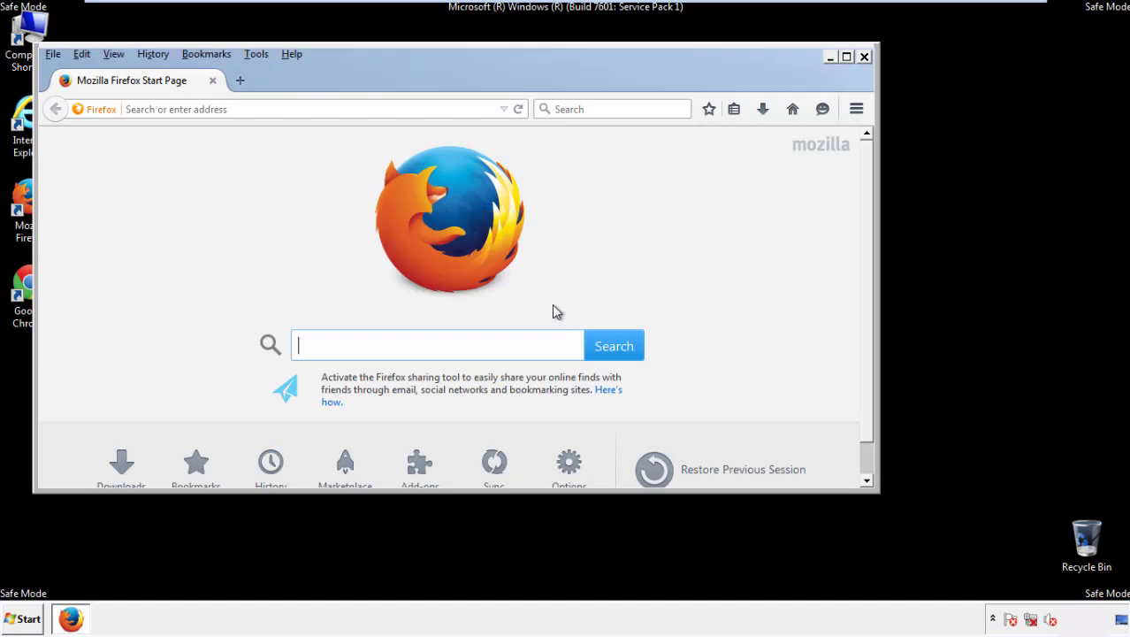
# Toggle Firefox's Menu Bar off and back on so it shows.
pyautogui.rightClick(345, 79)
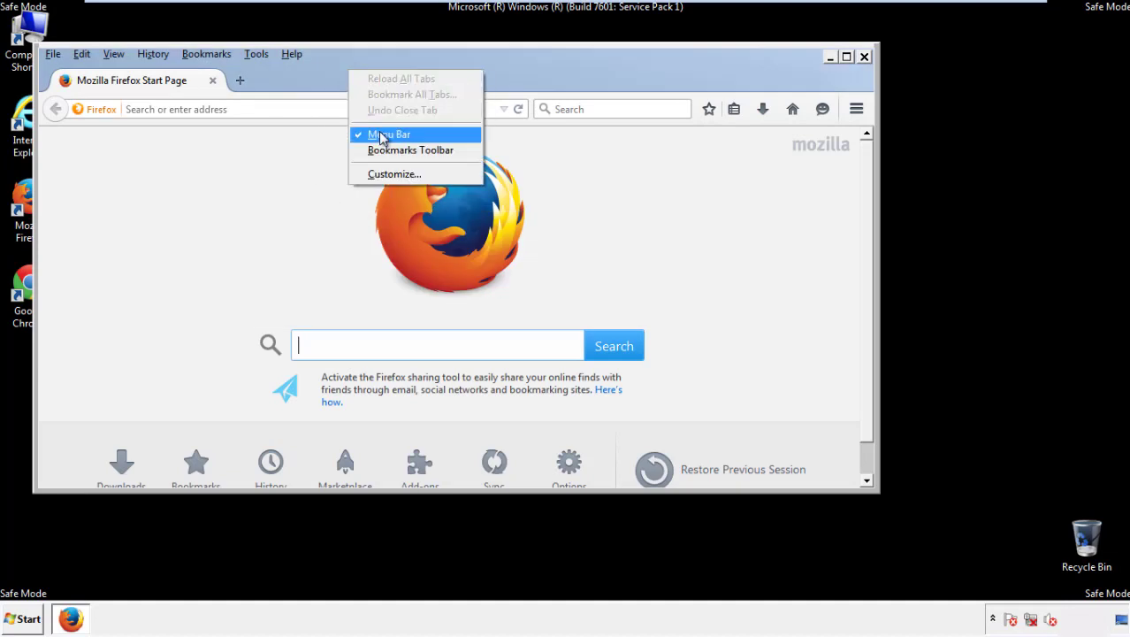
pyautogui.click(376, 135)
pyautogui.rightClick(356, 72)
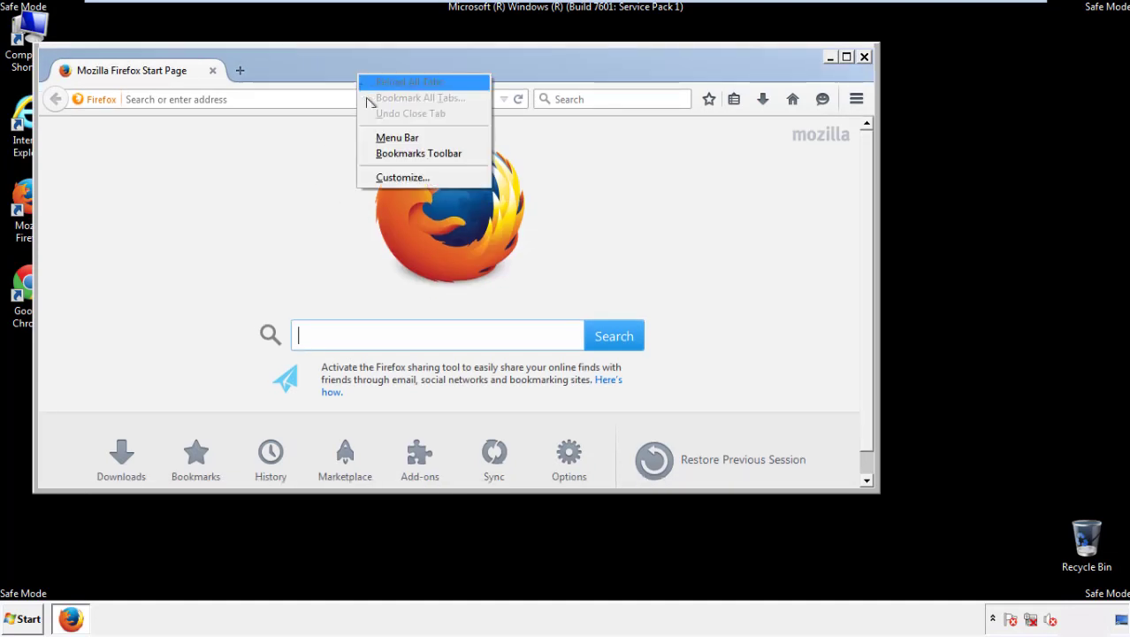
pyautogui.click(381, 138)
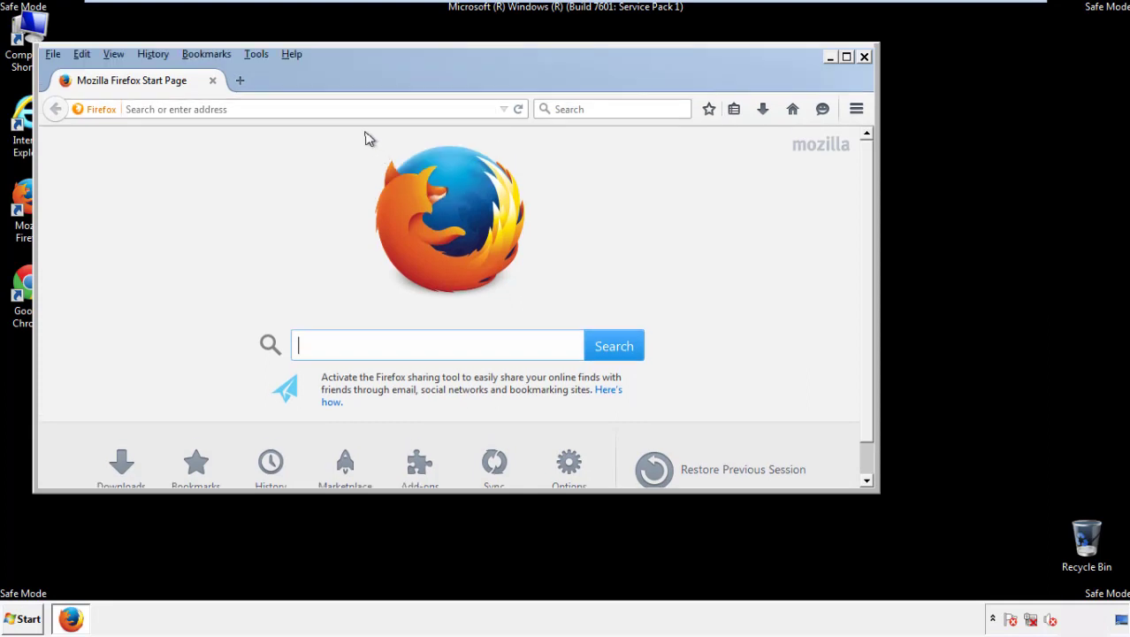
# Set up Clear Recent History for Everything with Offline Website Data and Site Preferences ticked.
pyautogui.click(157, 56)
pyautogui.click(170, 88)
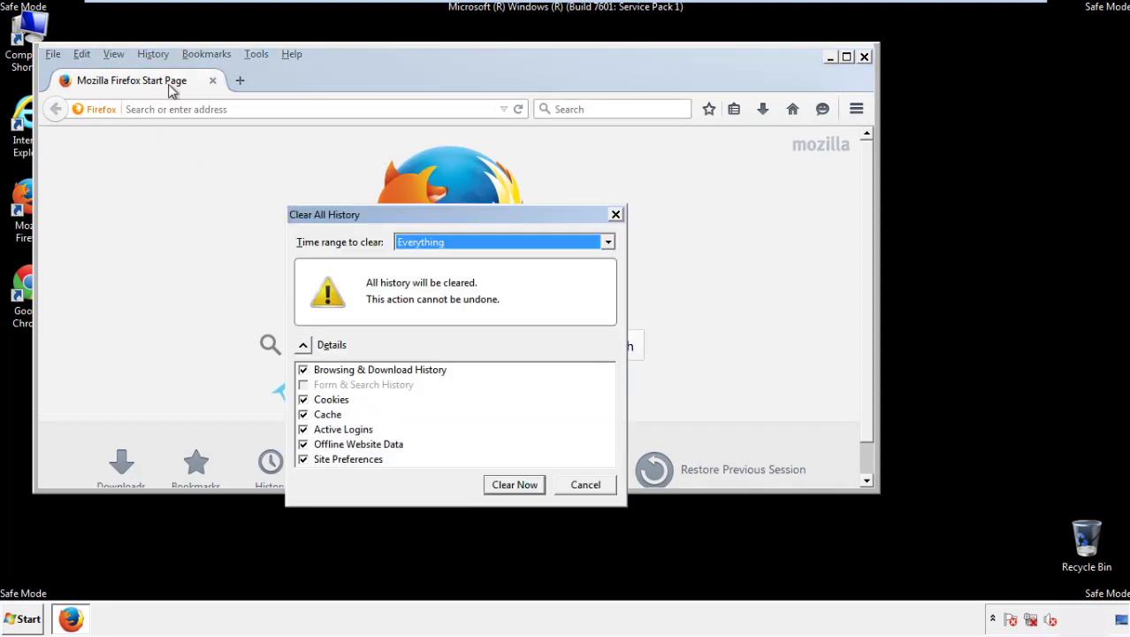
pyautogui.click(420, 248)
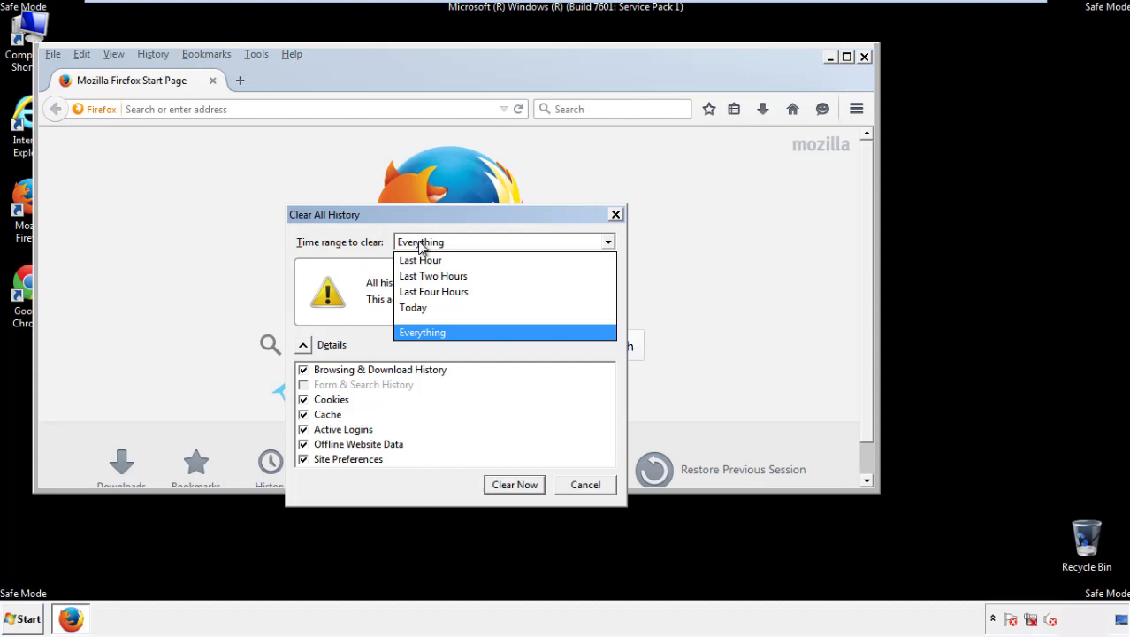
pyautogui.click(422, 330)
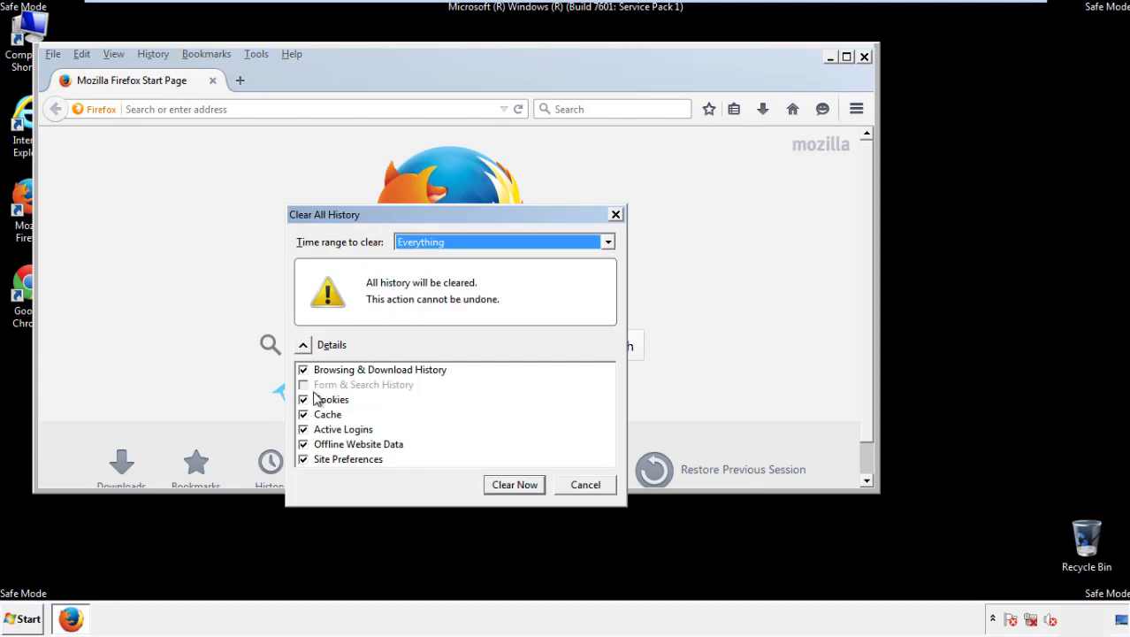
pyautogui.click(302, 444)
pyautogui.click(303, 444)
pyautogui.click(303, 460)
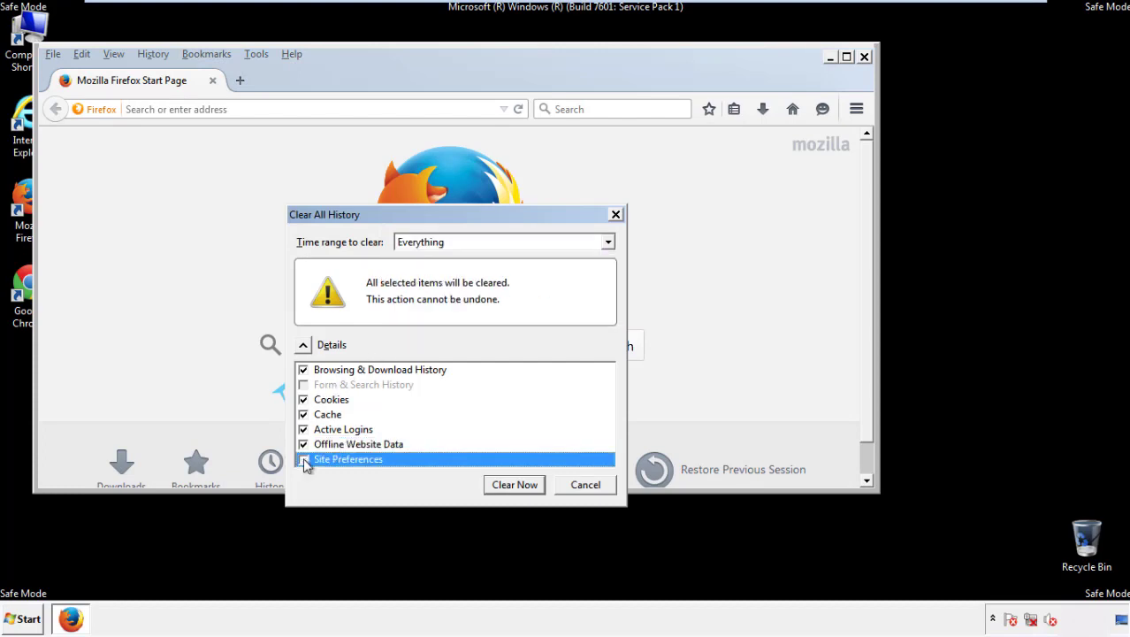
pyautogui.click(303, 460)
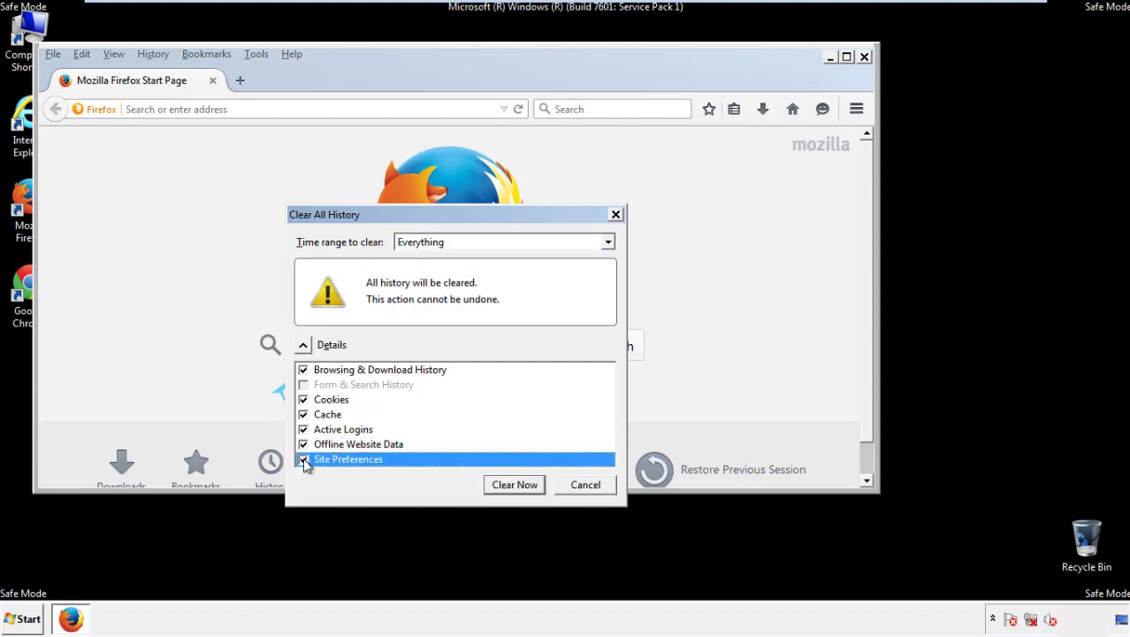
# Clear all selected Firefox history, then refresh Firefox from Troubleshooting Information.
pyautogui.click(513, 484)
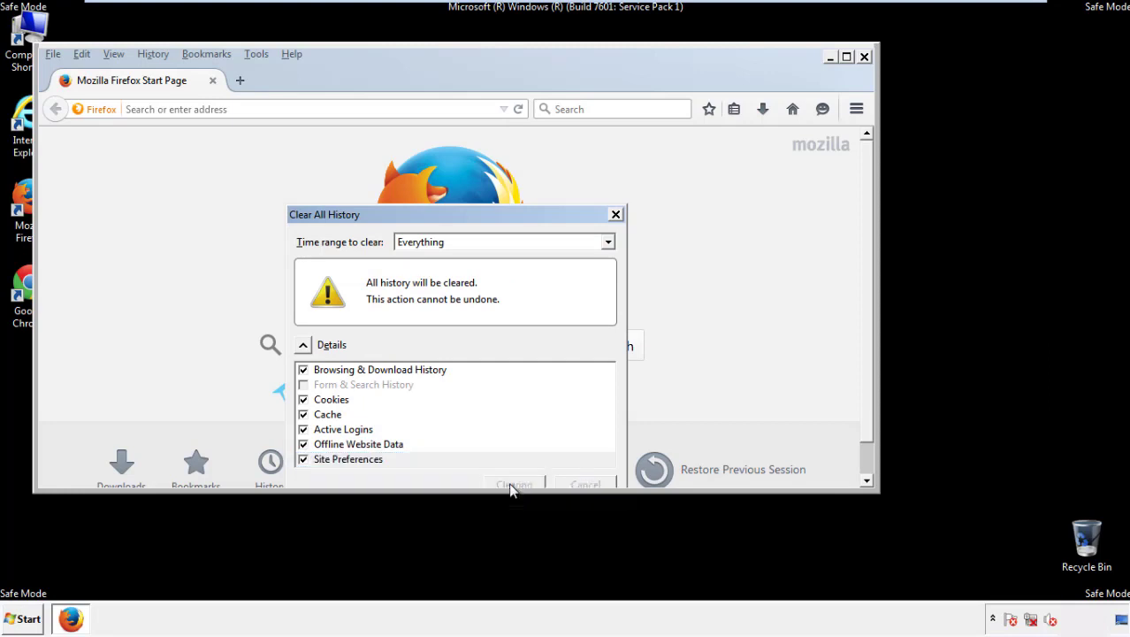
pyautogui.click(292, 54)
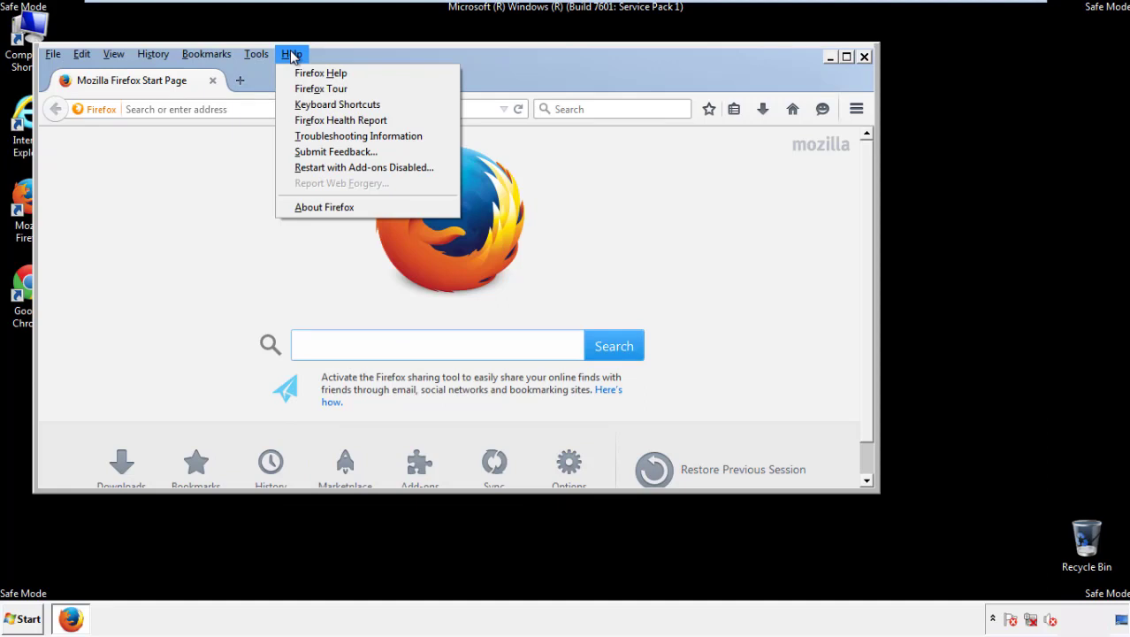
pyautogui.click(327, 136)
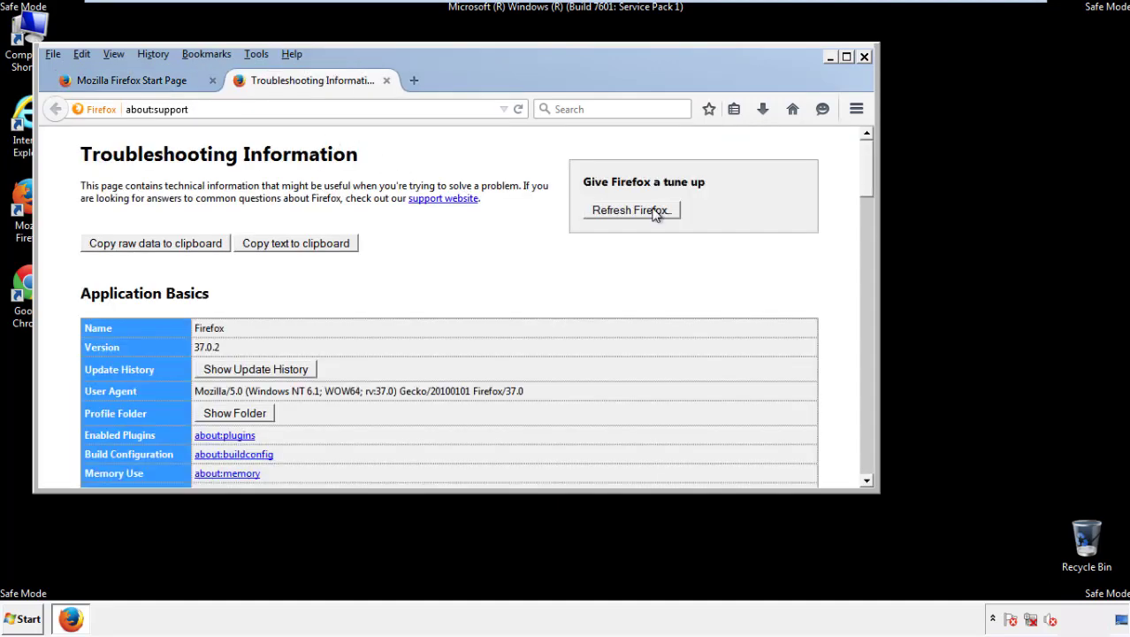
pyautogui.click(655, 215)
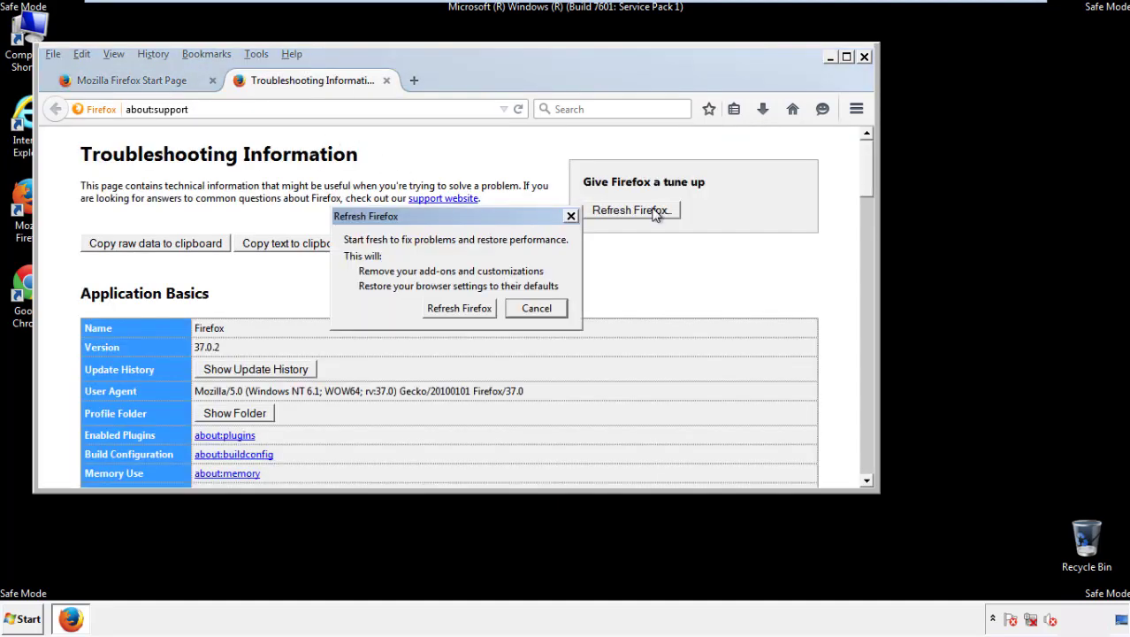
pyautogui.click(460, 309)
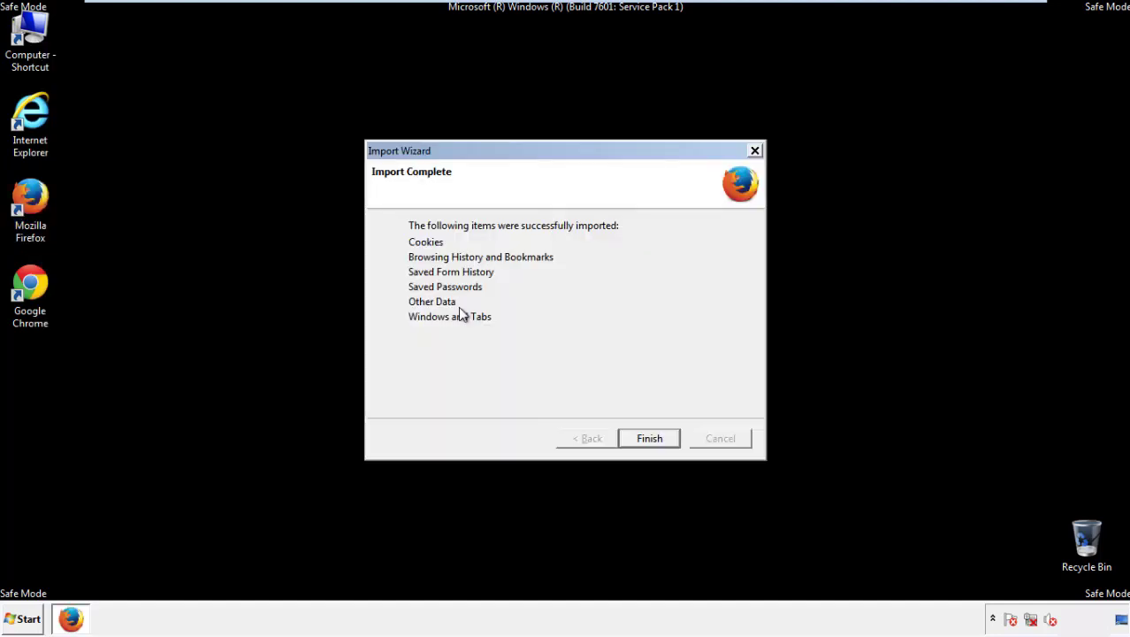
# Finish the import wizard, decline the default-browser prompt, and close Firefox.
pyautogui.click(650, 438)
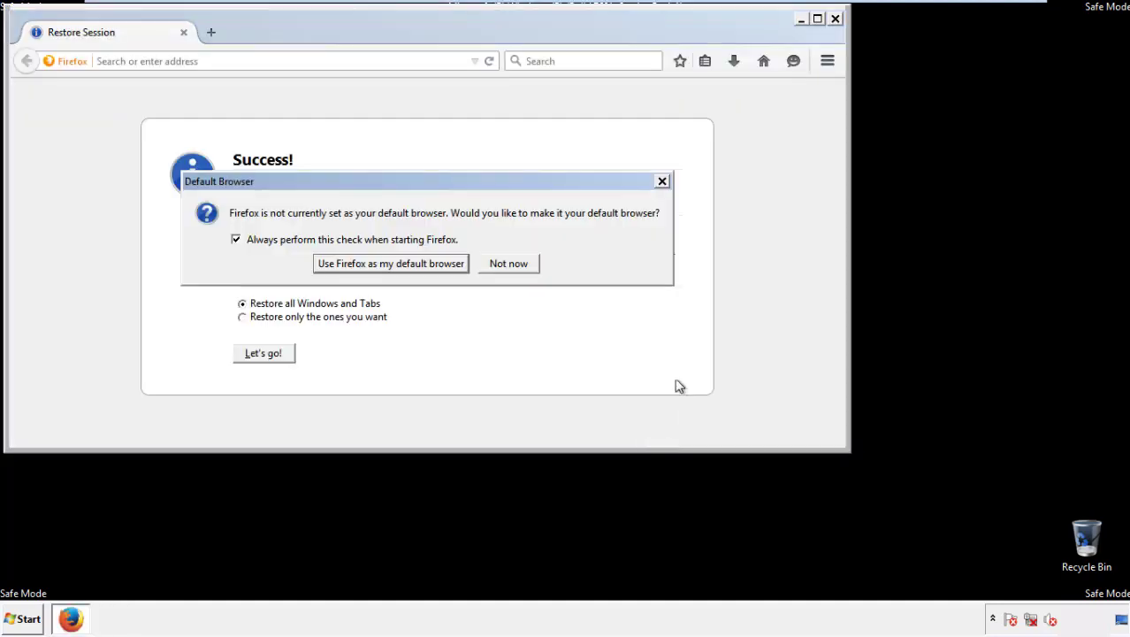
pyautogui.click(510, 264)
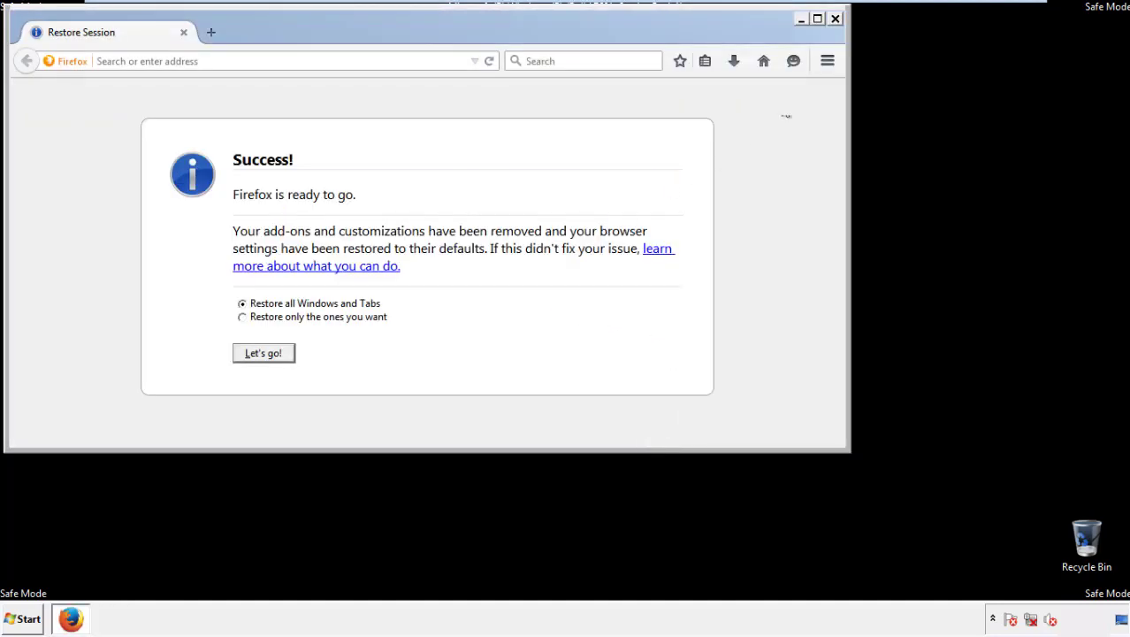
pyautogui.click(835, 19)
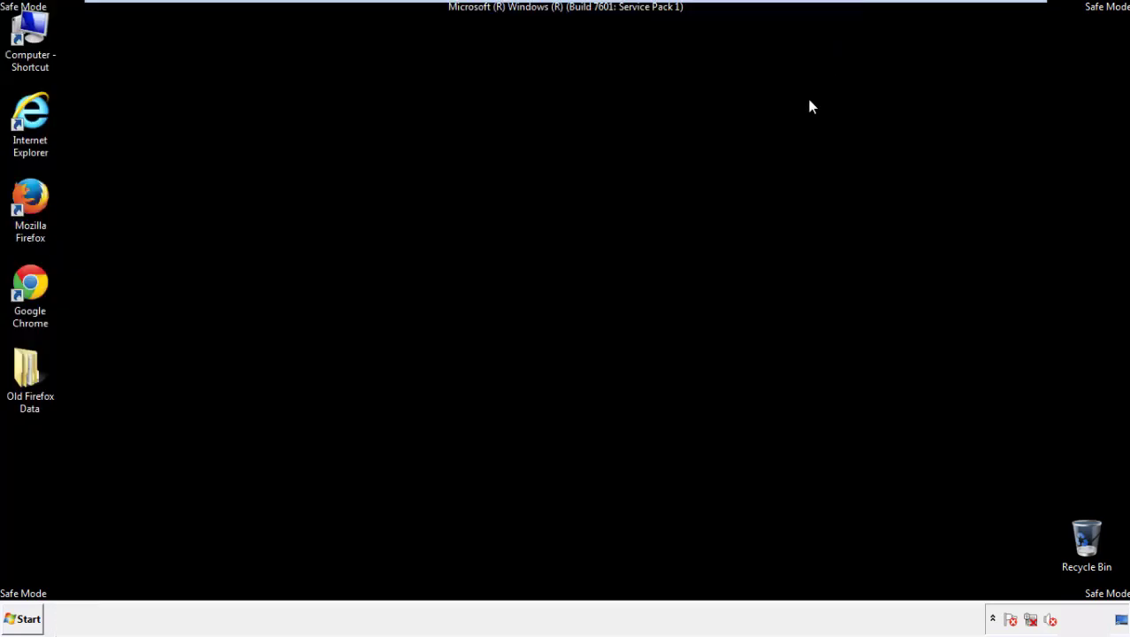
# Launch Chrome, choose Don't ask again on the default-browser prompt, and open History via Settings.
pyautogui.click(27, 281)
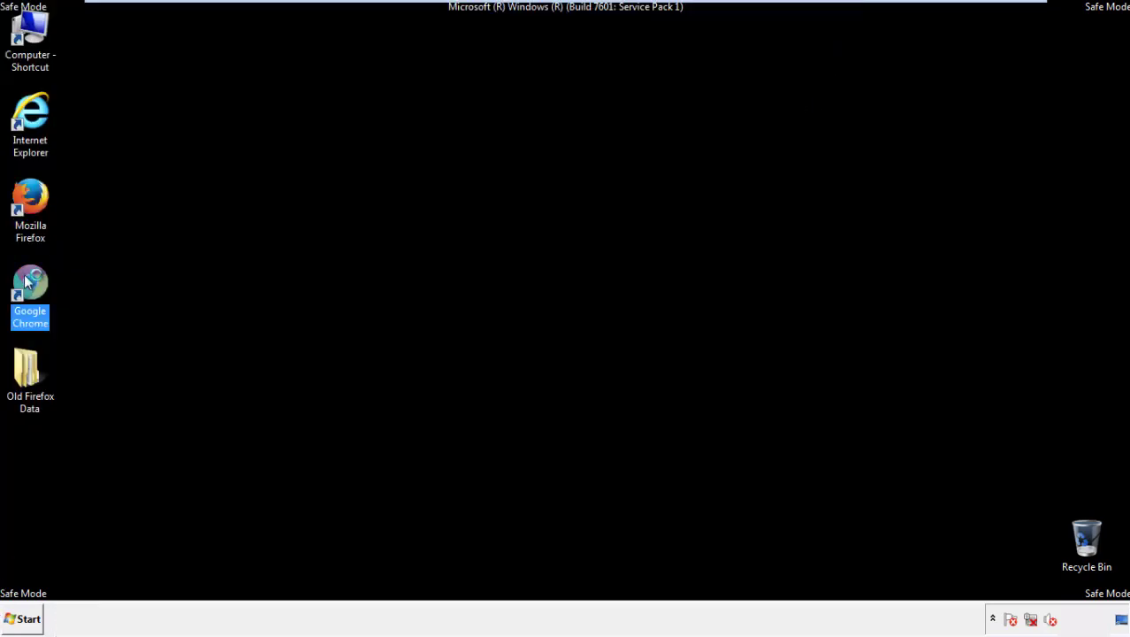
pyautogui.doubleClick(27, 281)
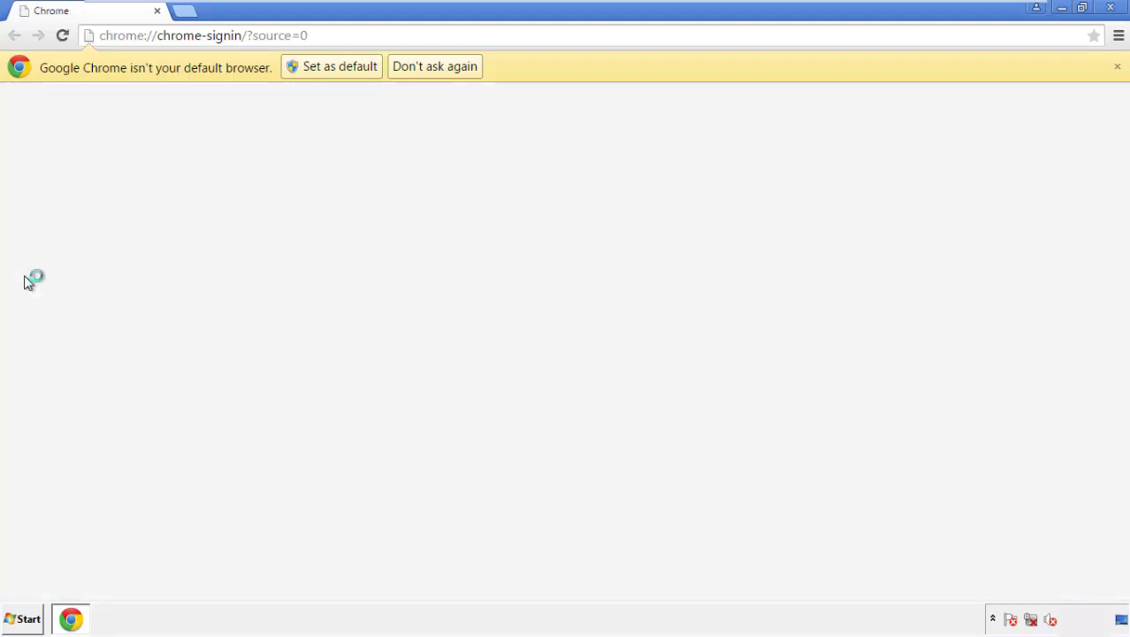
pyautogui.click(454, 68)
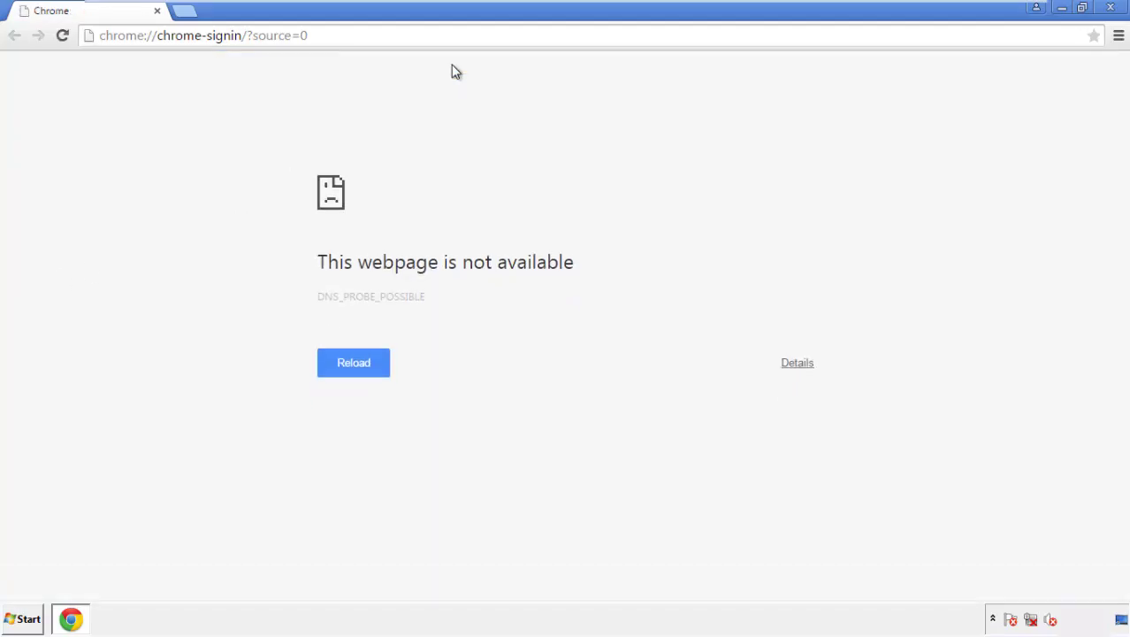
pyautogui.click(1119, 38)
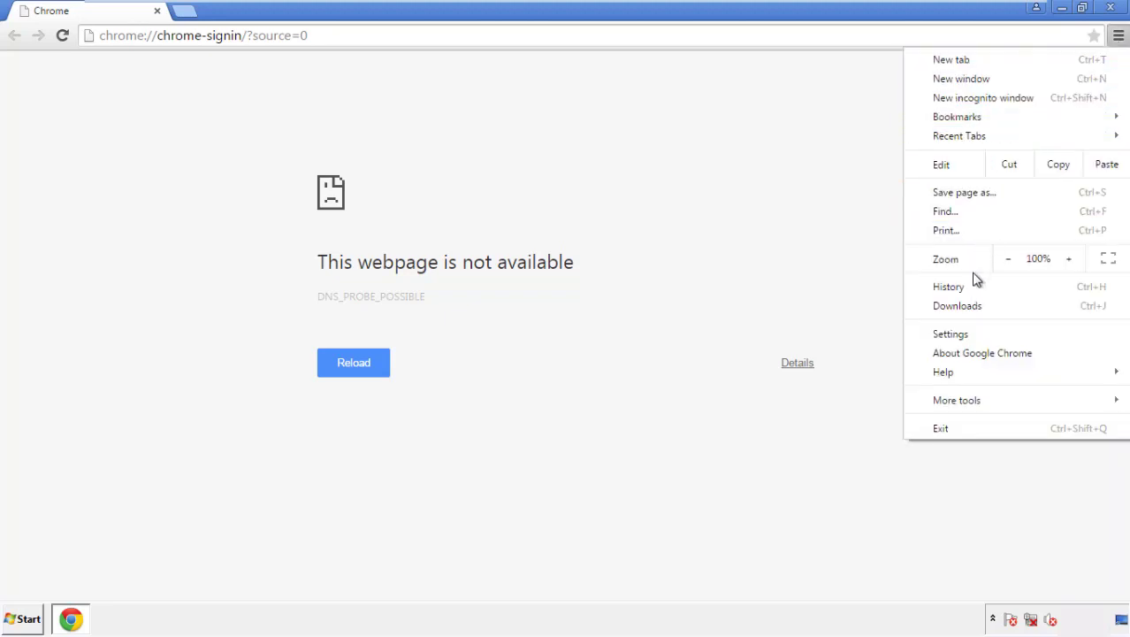
pyautogui.click(956, 334)
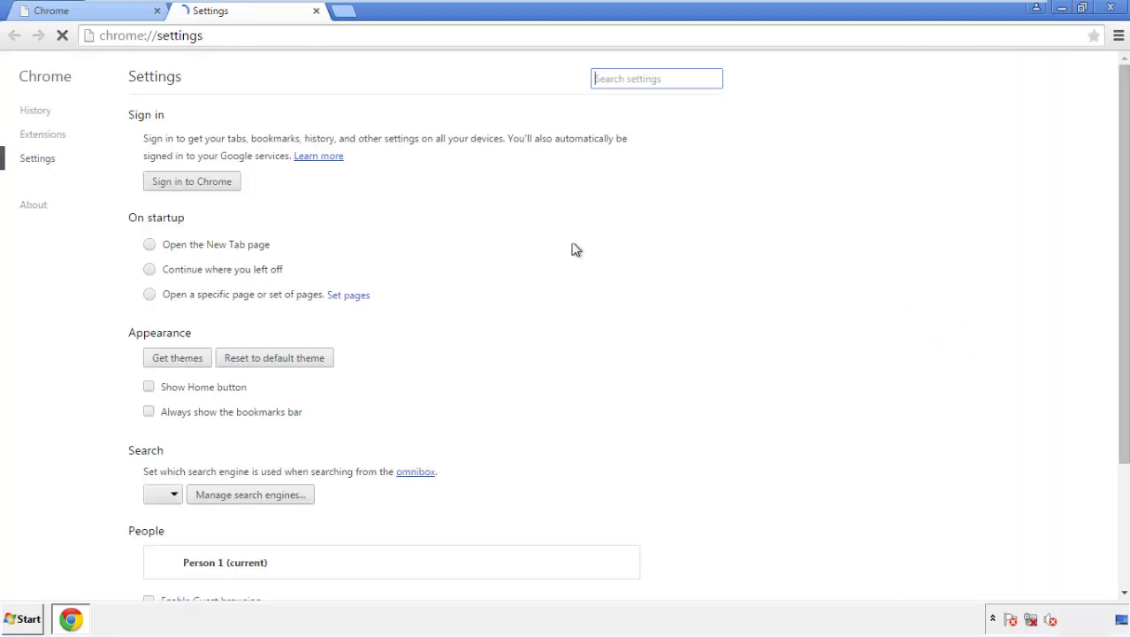
pyautogui.click(40, 113)
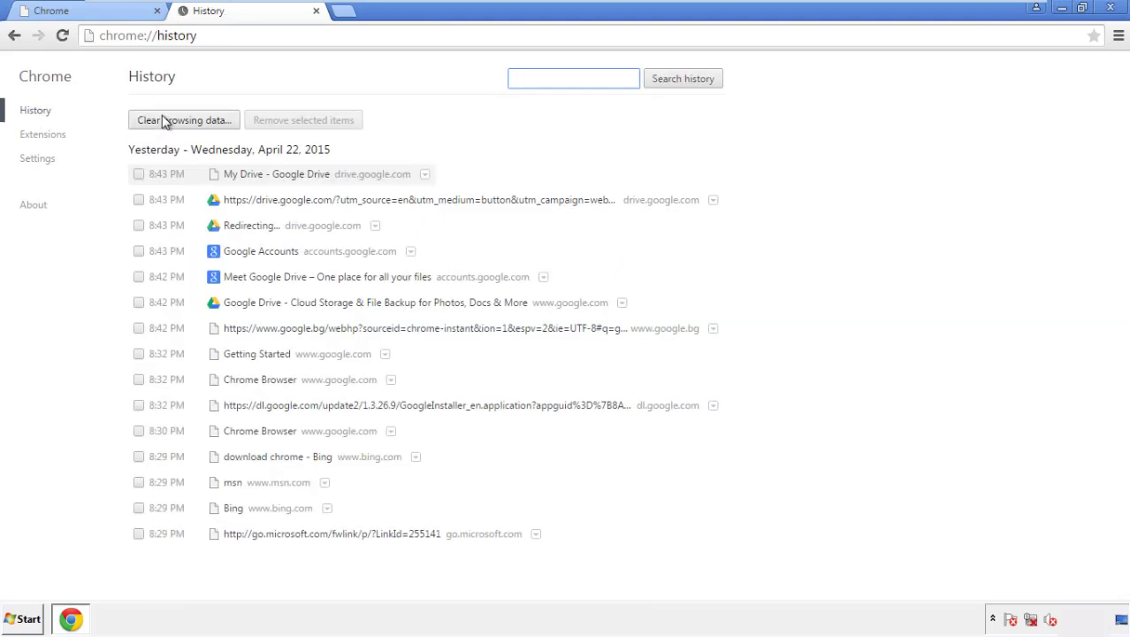
# Clear Chrome's browsing data from the beginning of time, including Autofill form data.
pyautogui.click(170, 123)
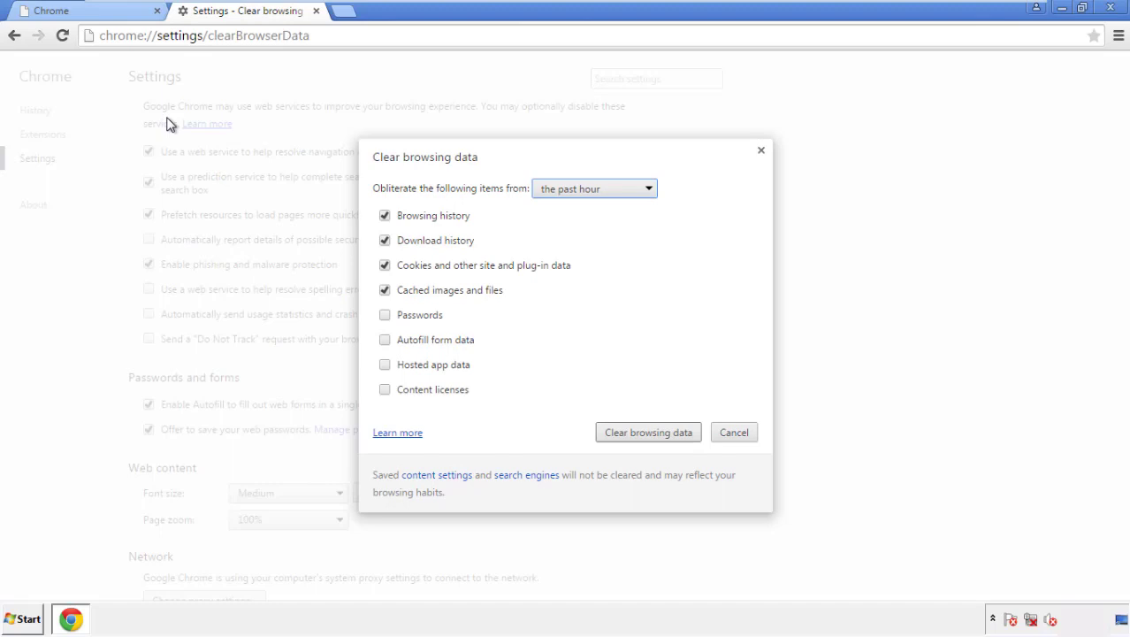
pyautogui.click(569, 190)
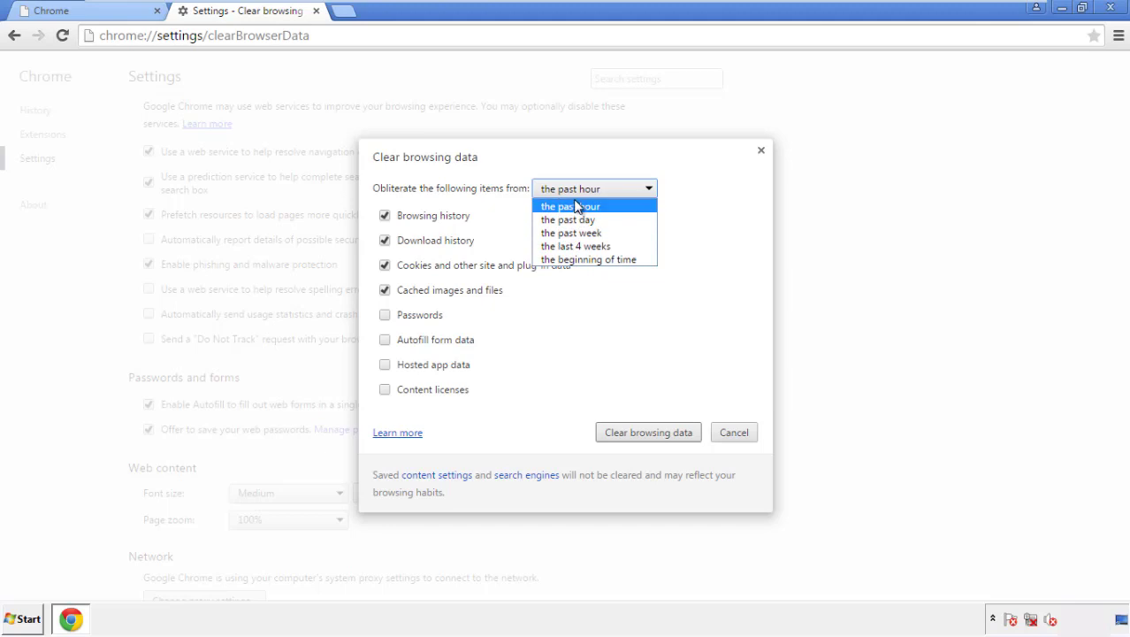
pyautogui.click(566, 260)
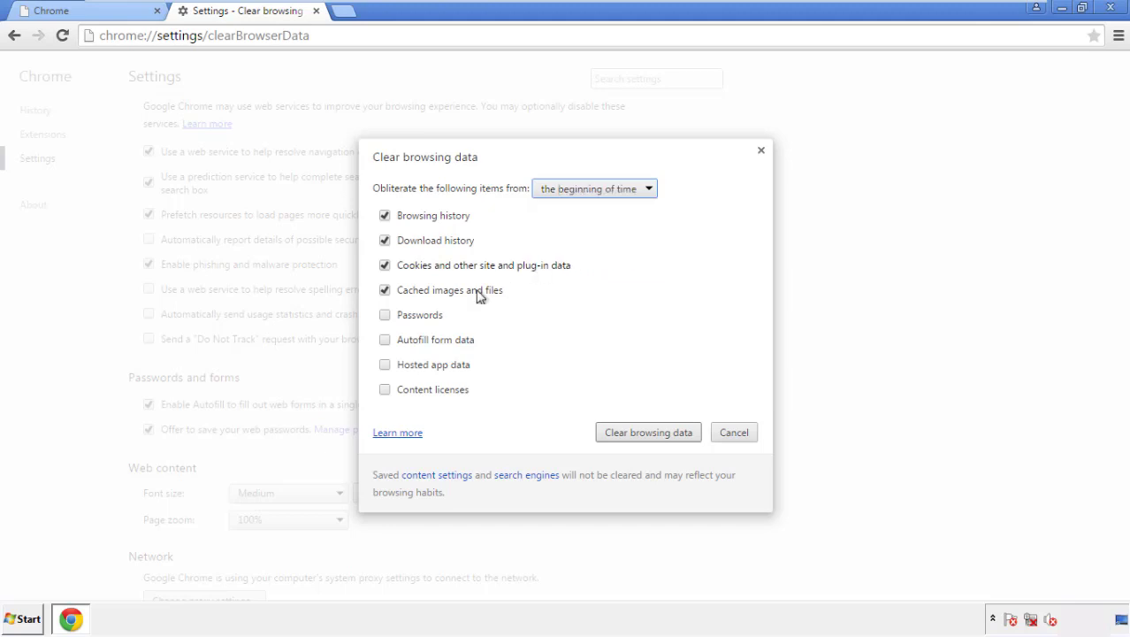
pyautogui.click(393, 343)
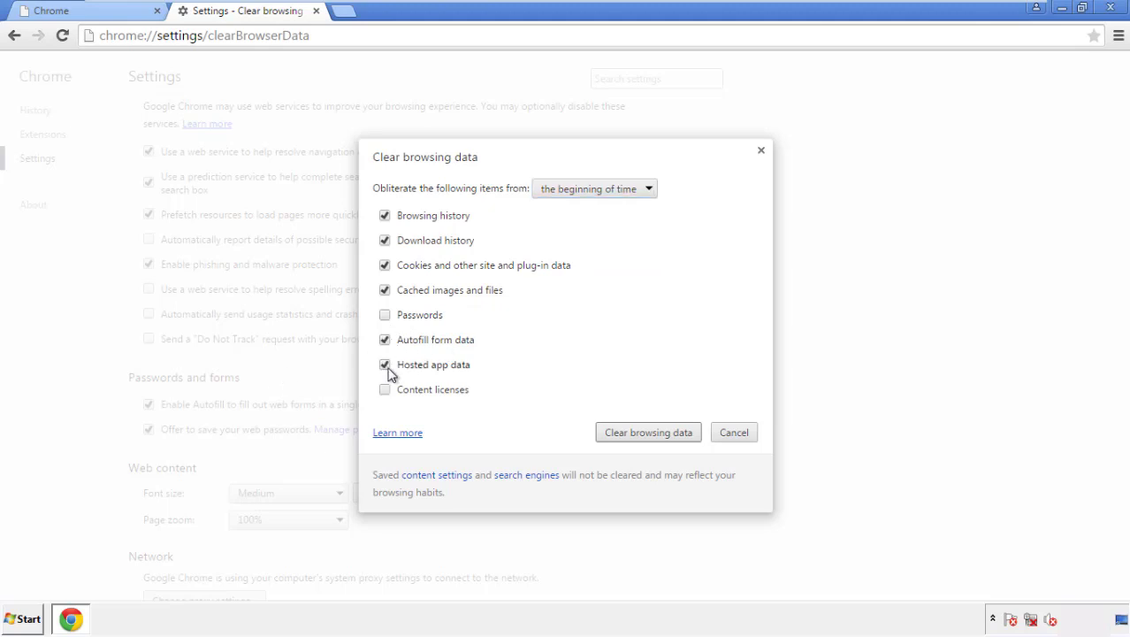
pyautogui.click(631, 433)
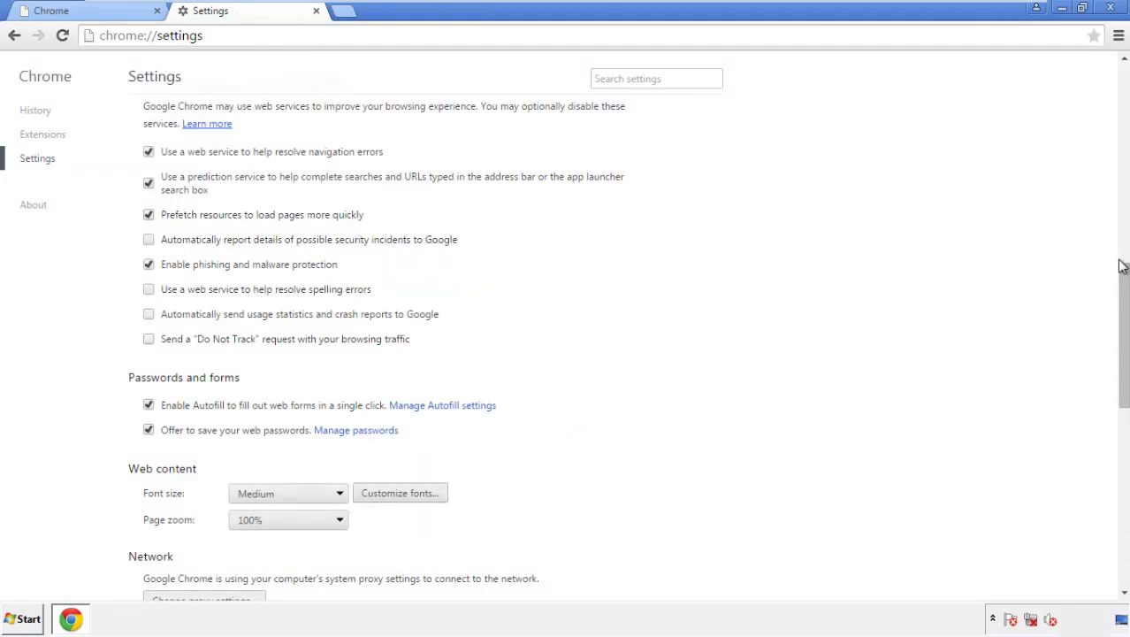
# Reset Chrome's settings to defaults from the bottom of Settings and close Chrome.
pyautogui.moveTo(1121, 266); pyautogui.dragTo(1118, 492)
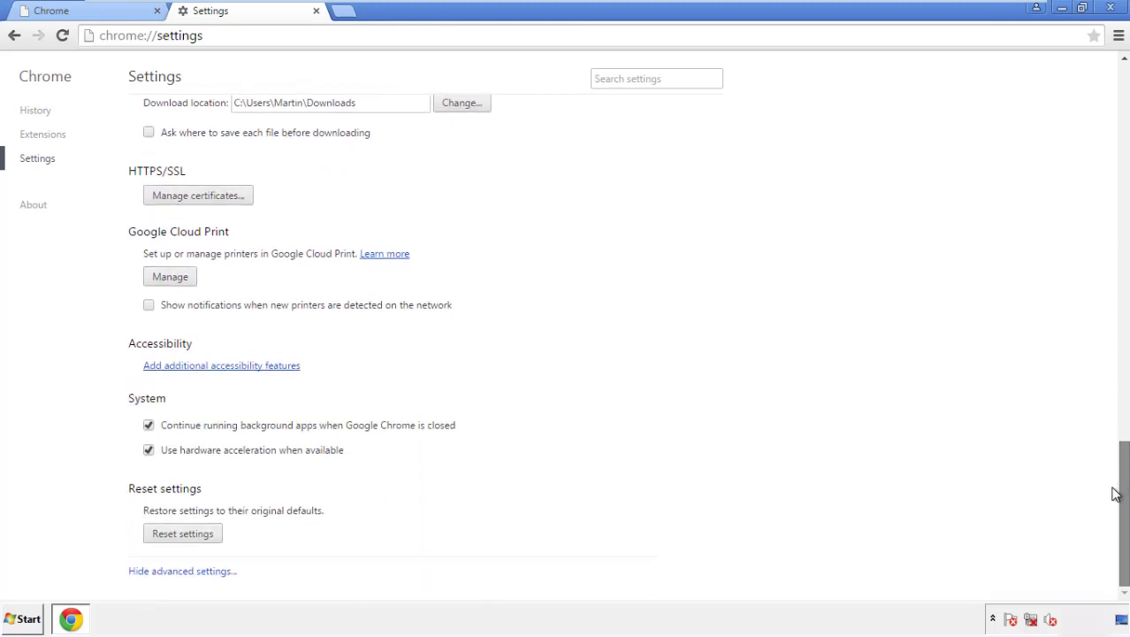
pyautogui.click(214, 539)
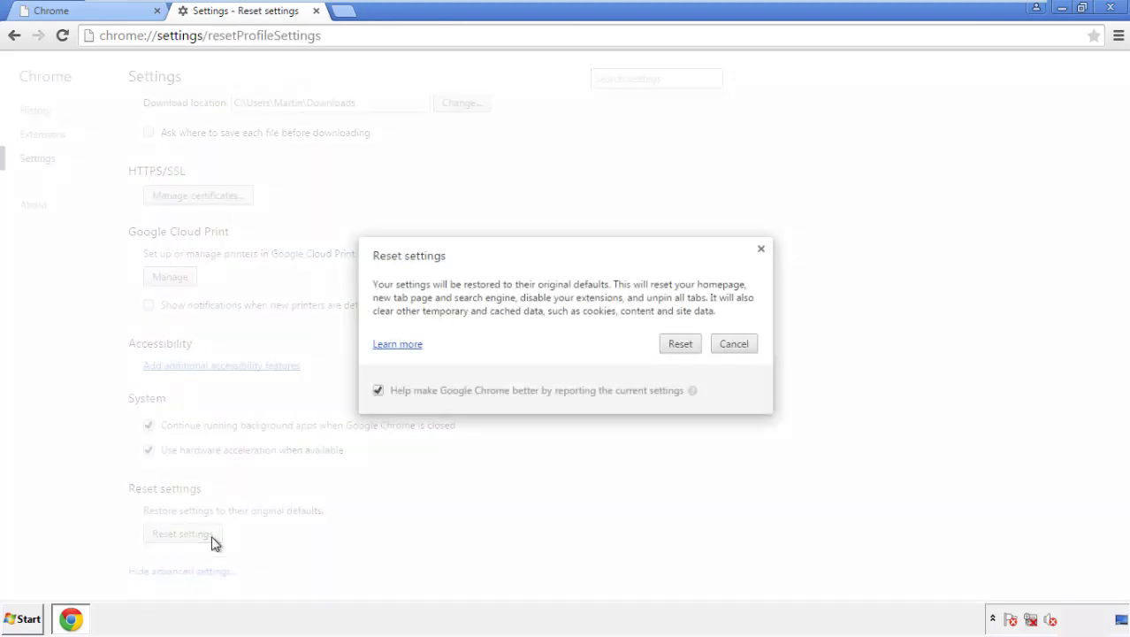
pyautogui.click(681, 345)
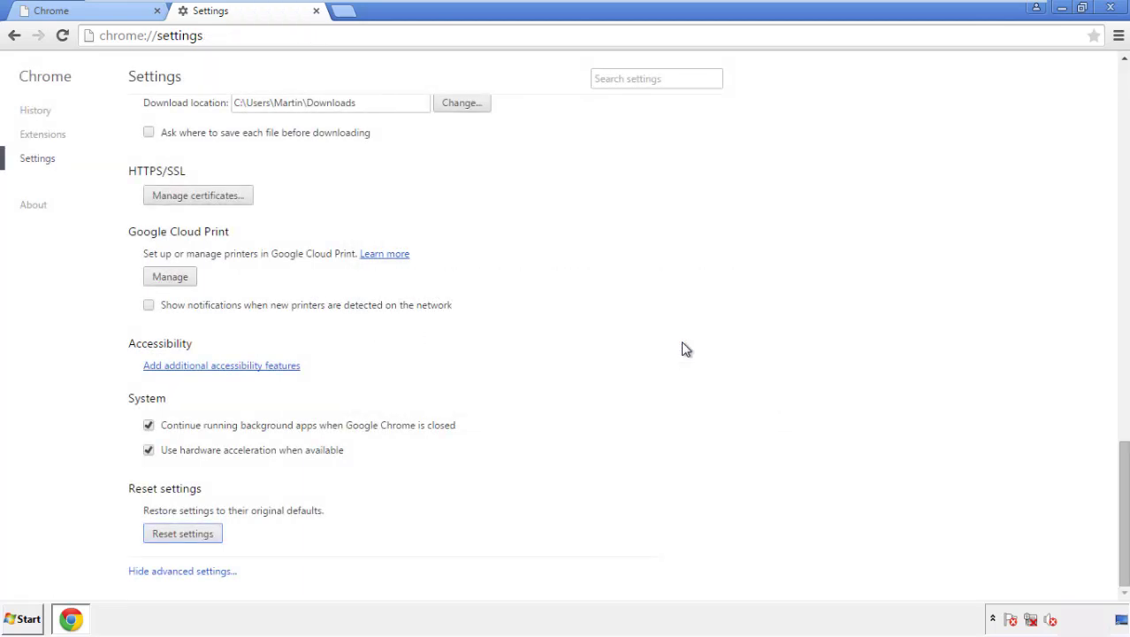
pyautogui.click(1110, 8)
# Launch Firefox, remove Search Mine in the Add-ons manager's Extensions list, and close Firefox.
pyautogui.click(611, 286)
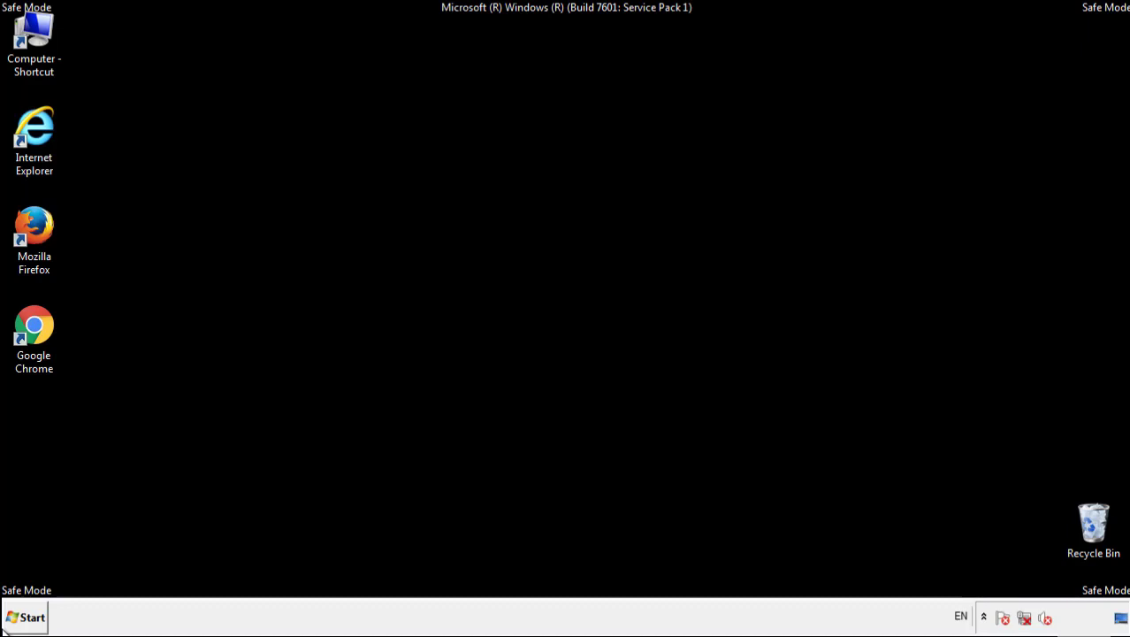
pyautogui.doubleClick(43, 221)
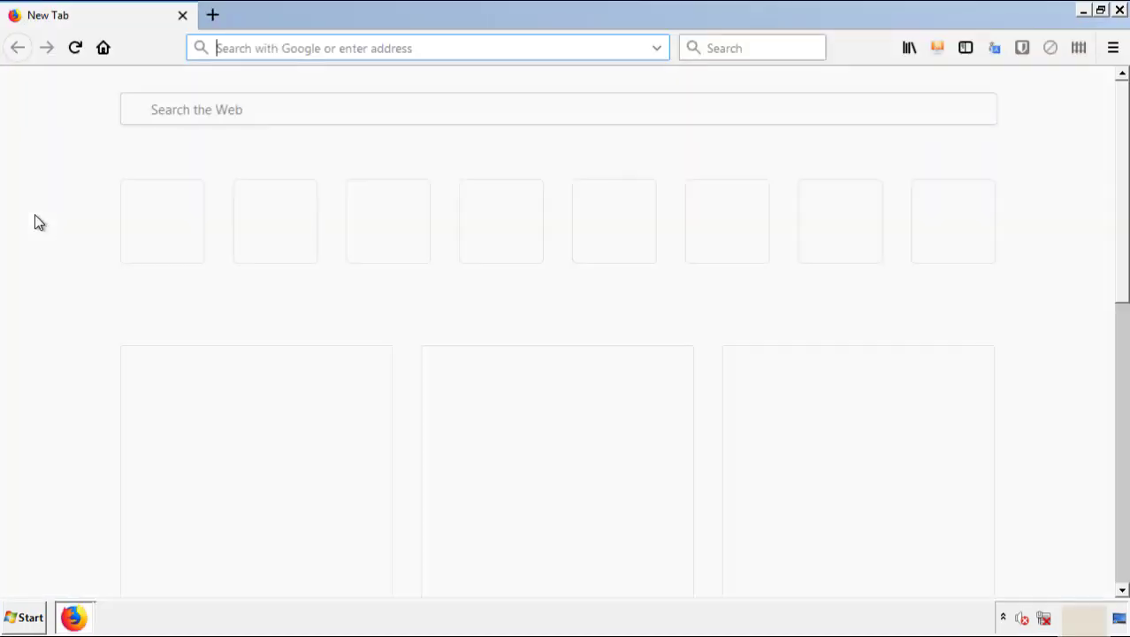
pyautogui.click(1112, 48)
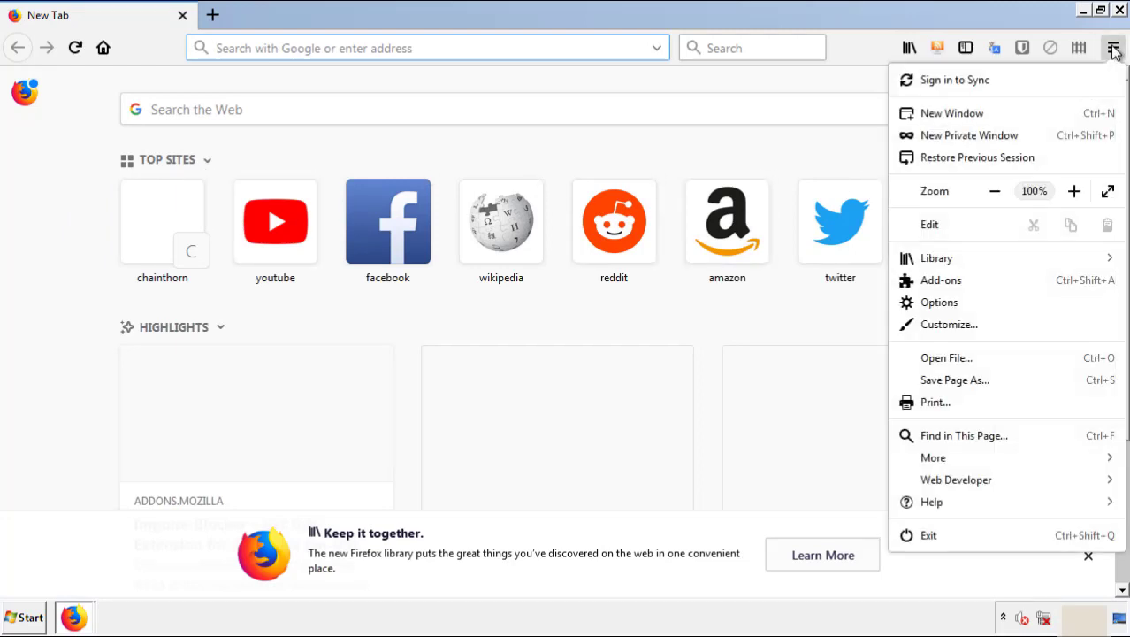
pyautogui.click(1044, 288)
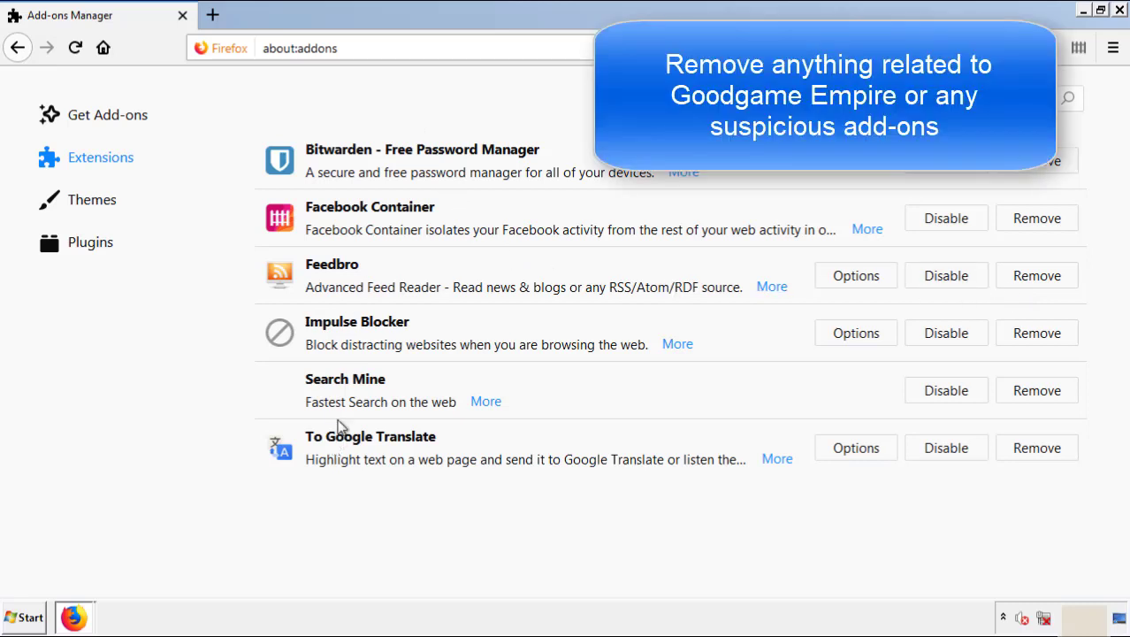
pyautogui.click(1033, 397)
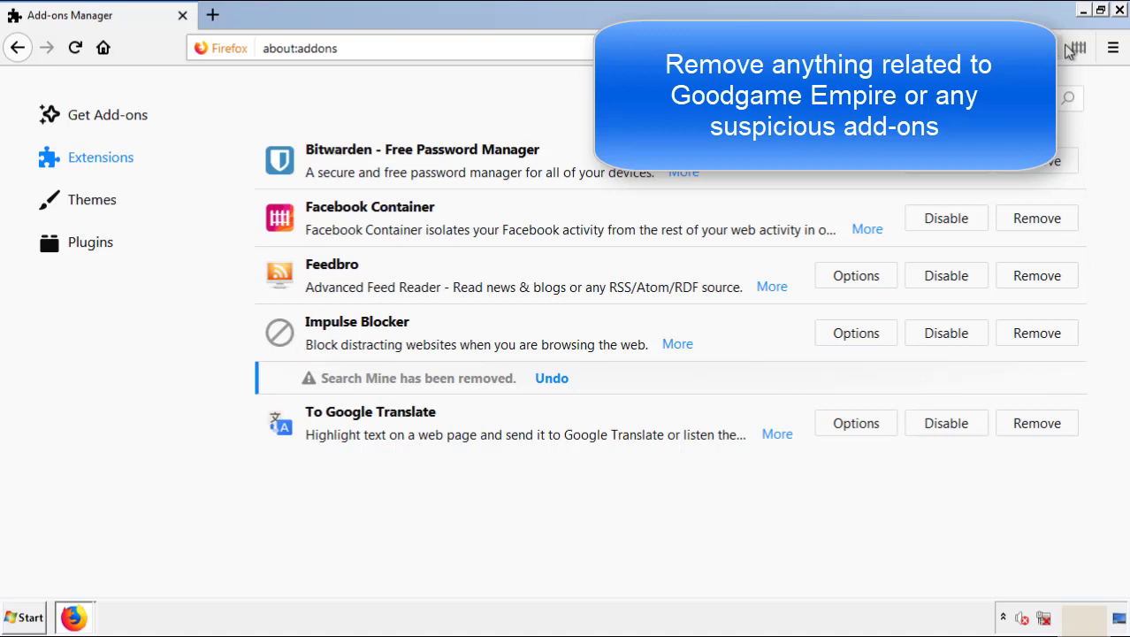
pyautogui.click(1120, 11)
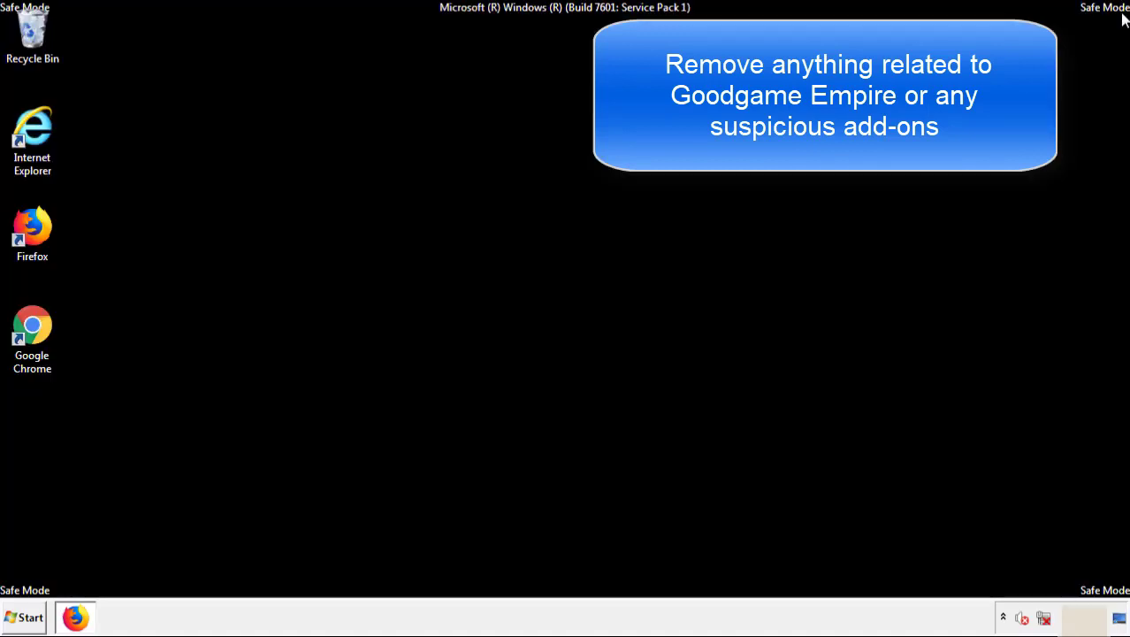
# Launch Chrome and remove the Search Mine card from the Extensions page under More tools.
pyautogui.doubleClick(33, 345)
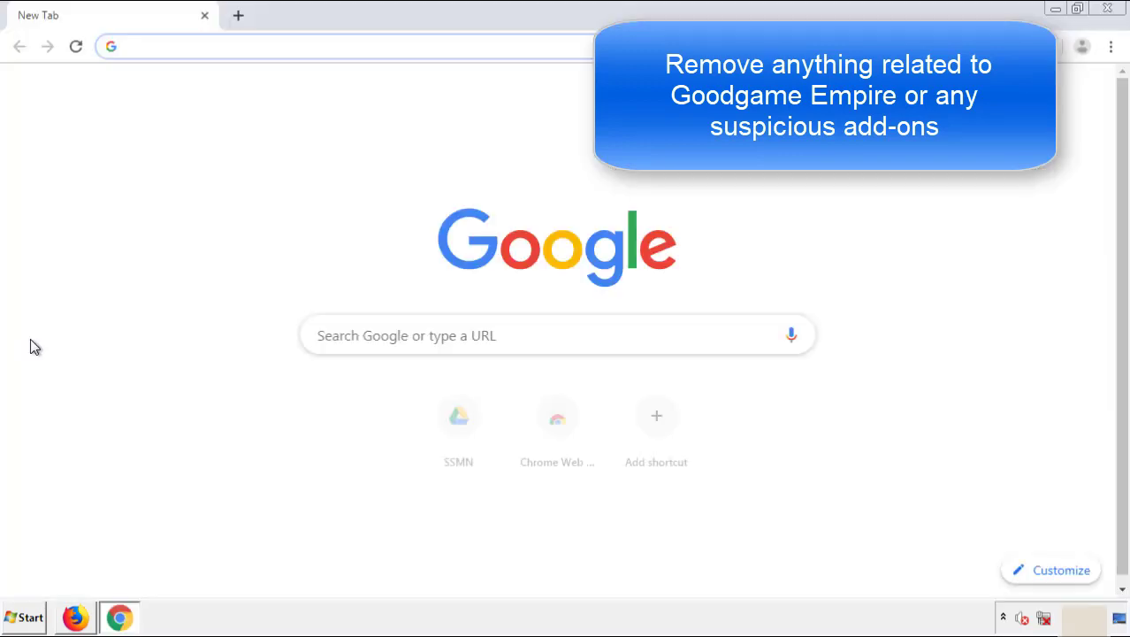
pyautogui.click(1111, 46)
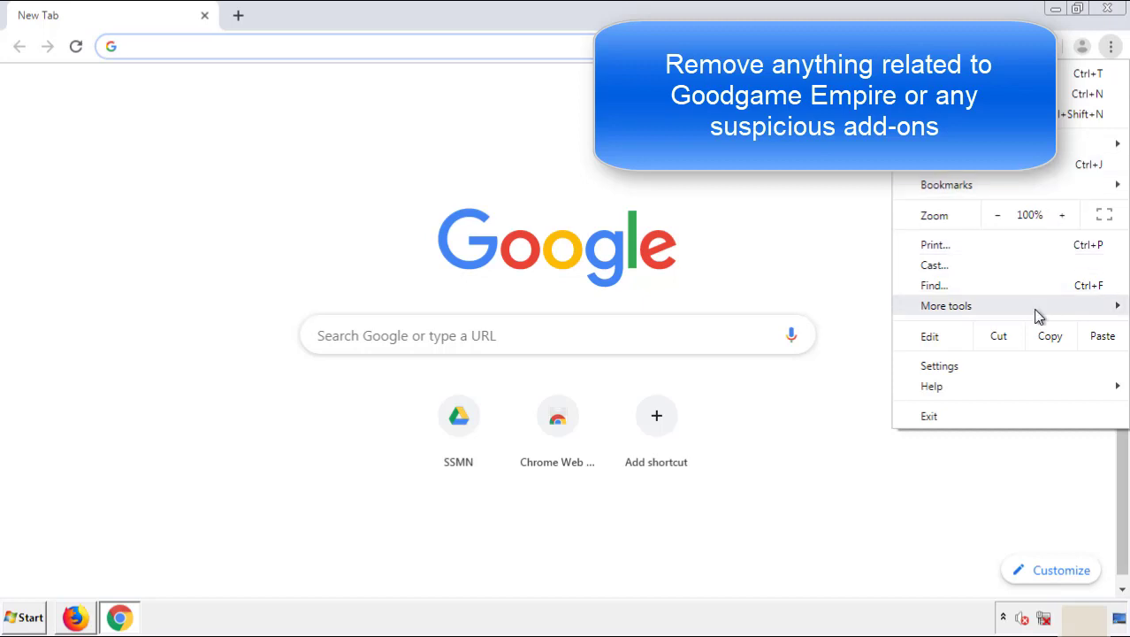
pyautogui.moveTo(1013, 309)
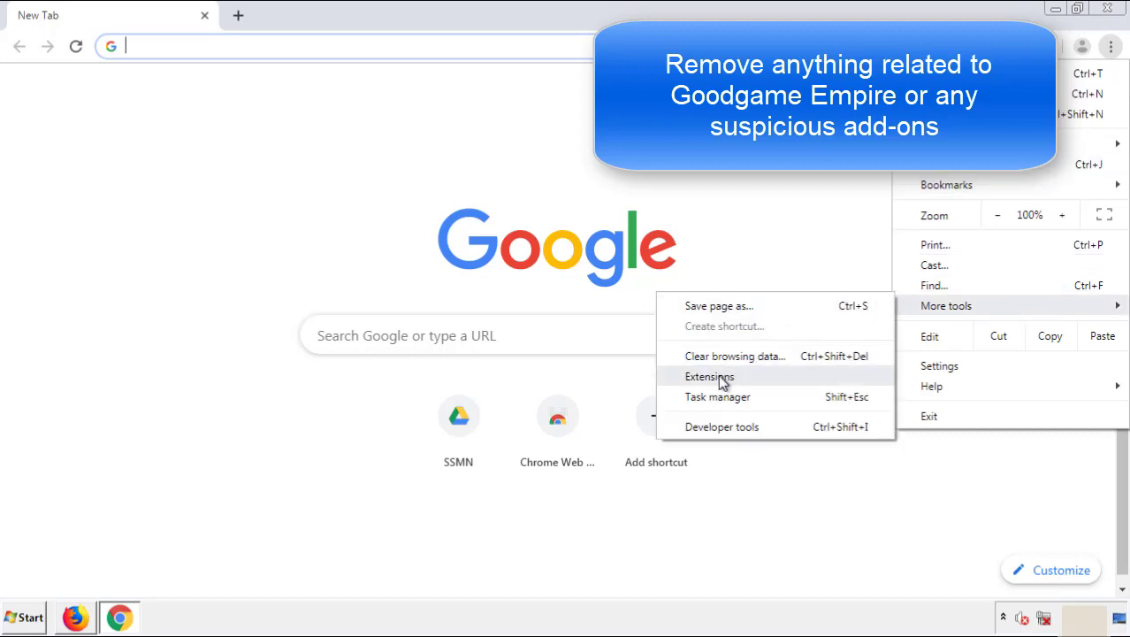
pyautogui.click(719, 377)
pyautogui.scroll(-5, 320, 285)
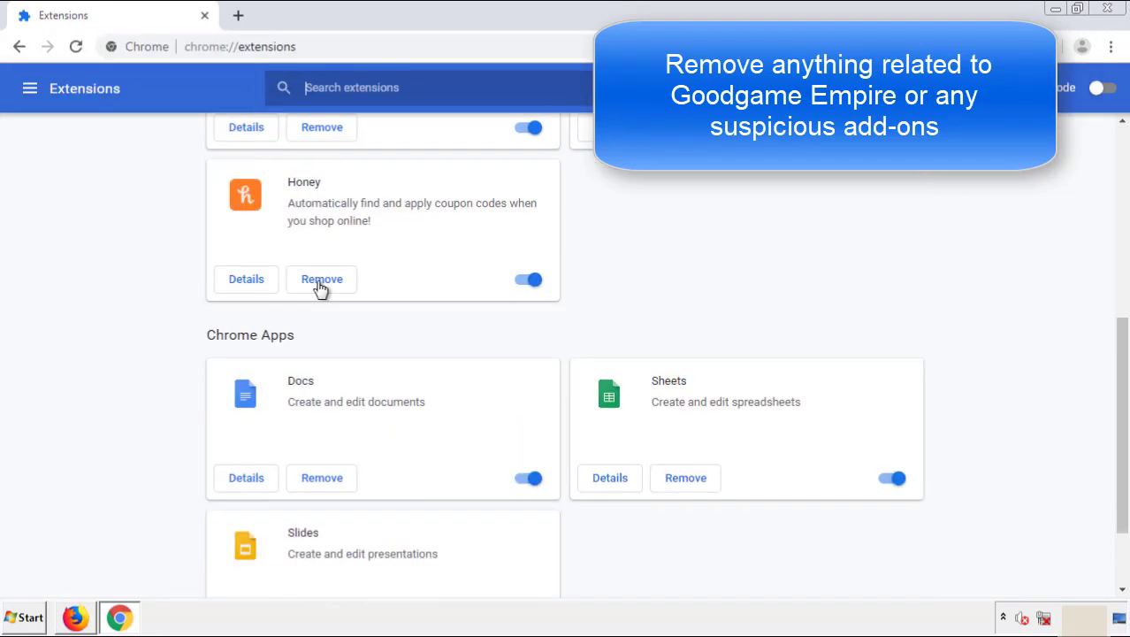
pyautogui.scroll(5, 429, 323)
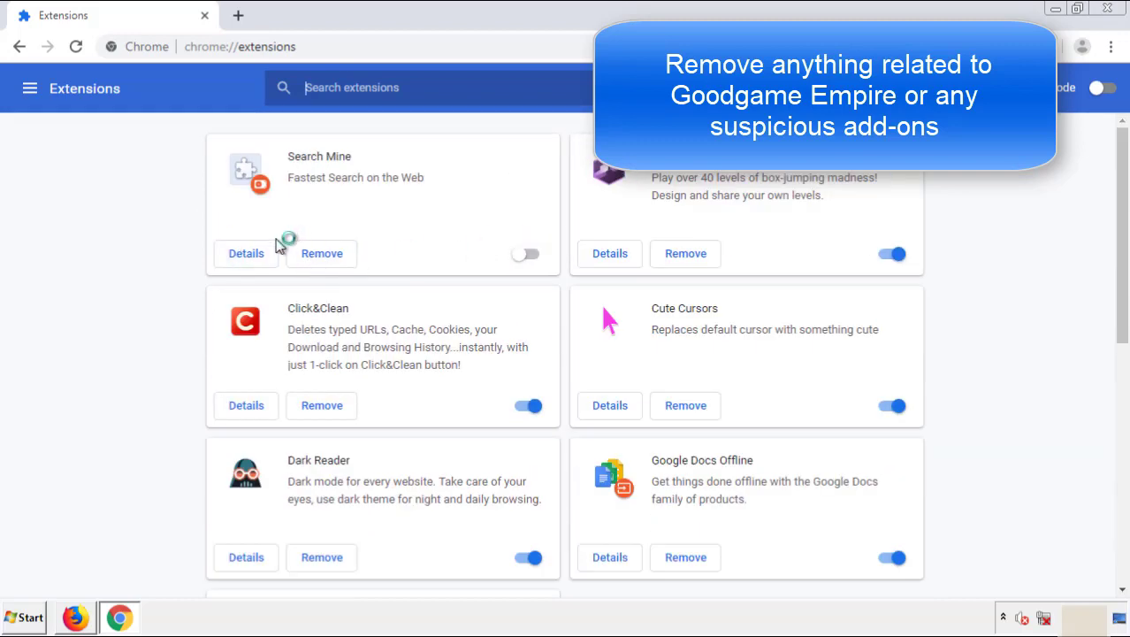
pyautogui.click(321, 254)
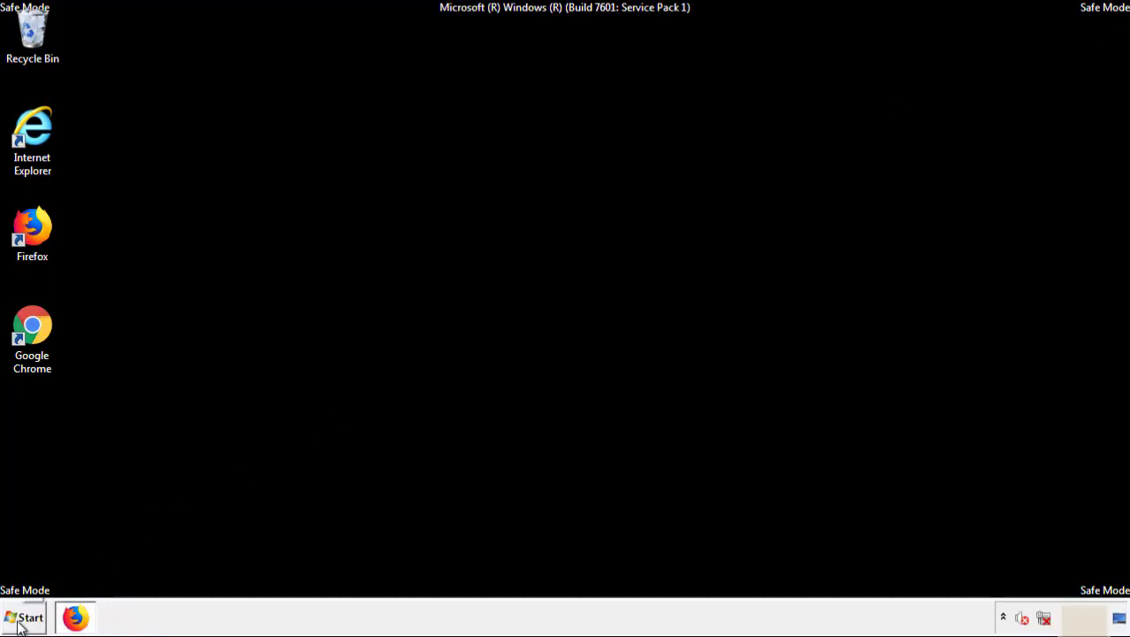
# Expand the Shut down options from the Start menu to reveal Restart.
pyautogui.click(32, 617)
pyautogui.click(305, 579)
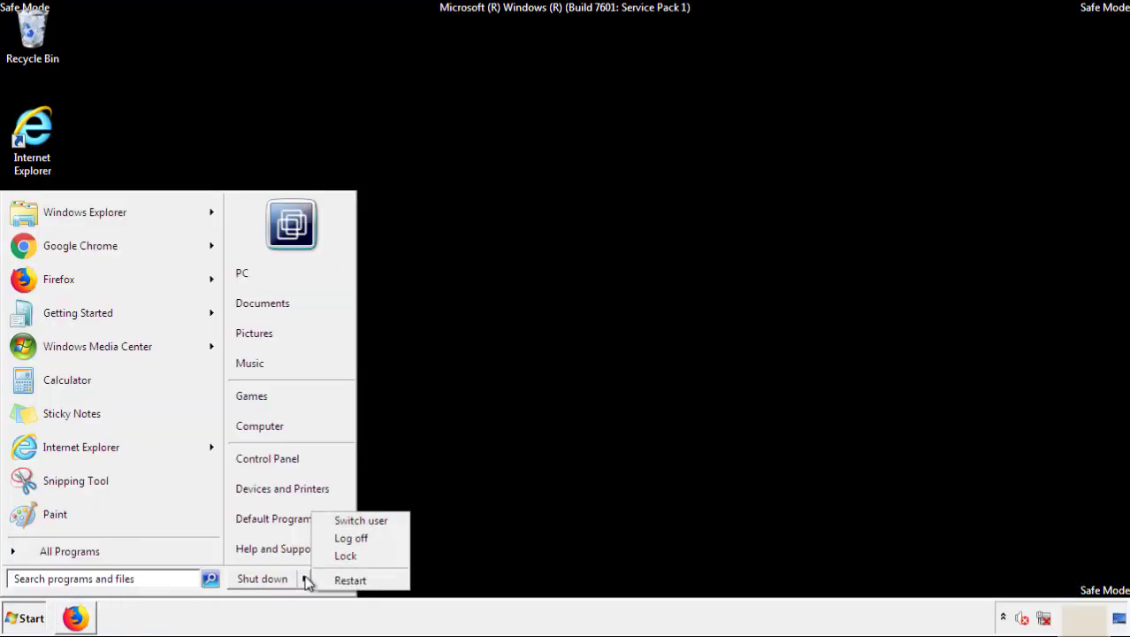